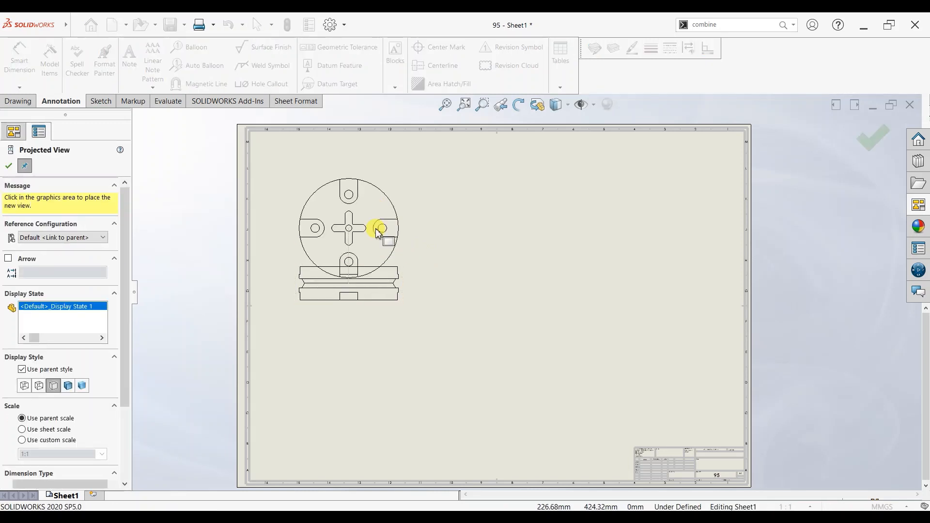
- Cancel the projected view placement and display the existing front view shaded with edges
key(Escape)
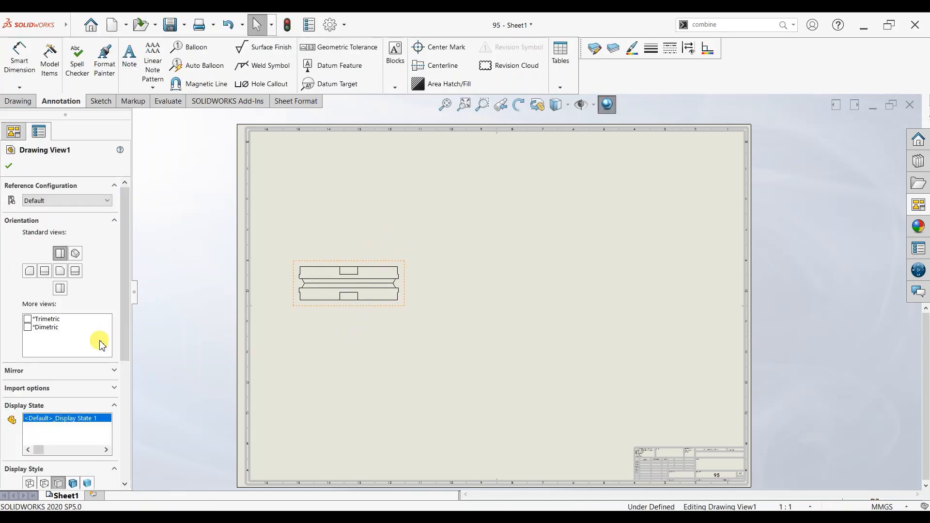
drag(125, 323, 124, 402)
click(72, 369)
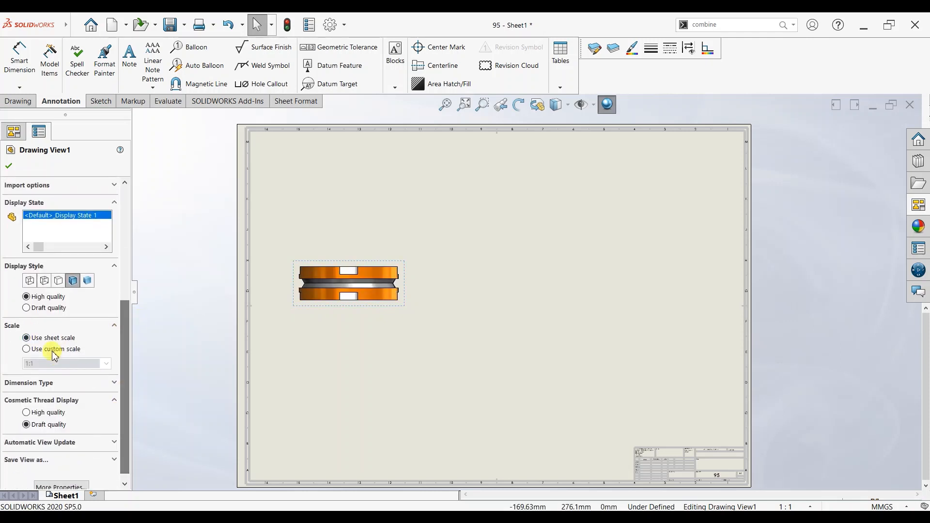
- Give the front view a custom scale of 1:0.6 and shift it slightly up and toward the sheet's middle
click(51, 349)
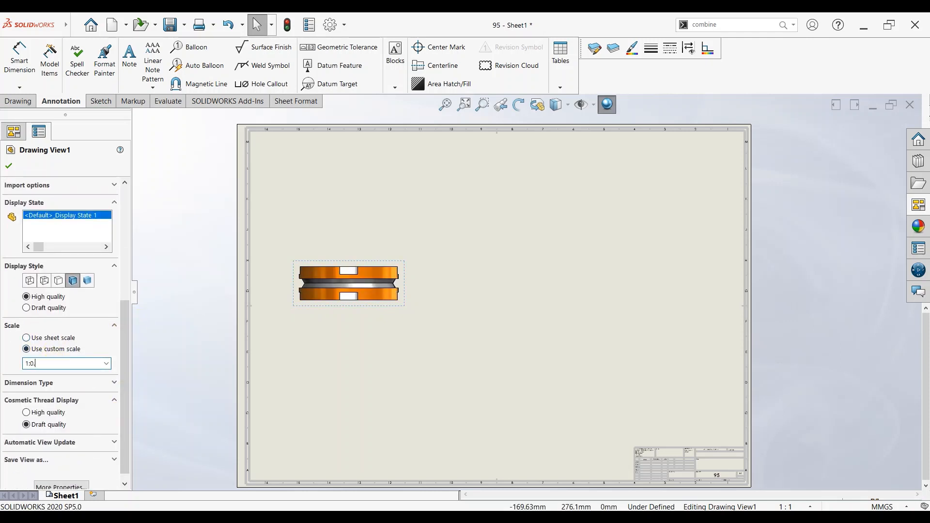
key(Return)
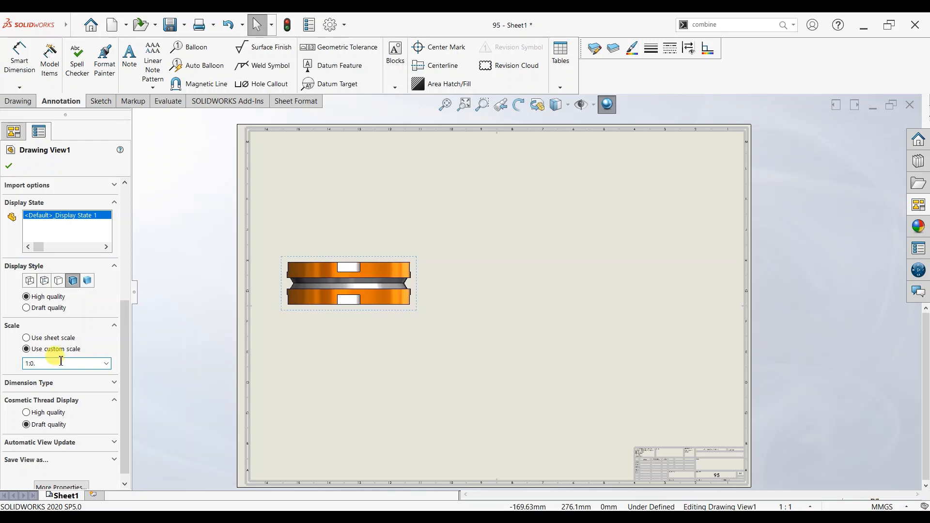
text(6)
key(Return)
click(9, 166)
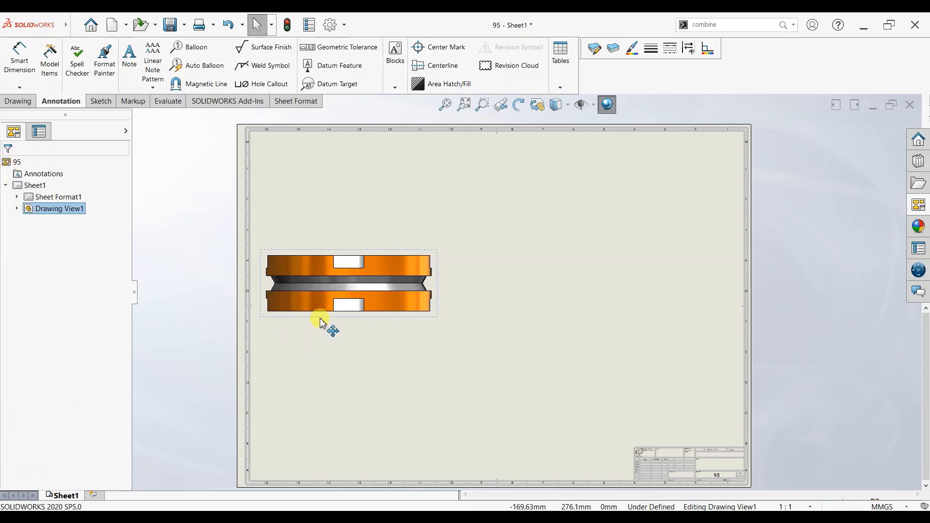
drag(322, 323, 341, 317)
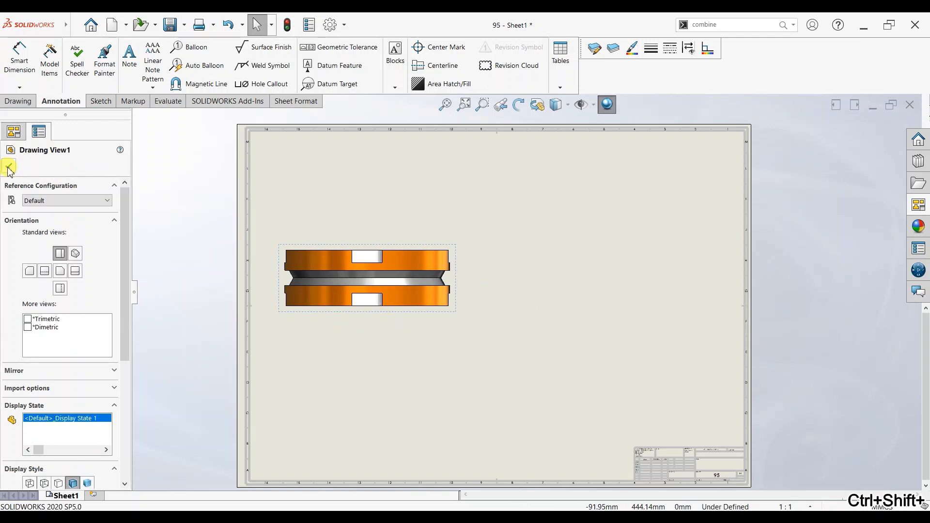
click(9, 167)
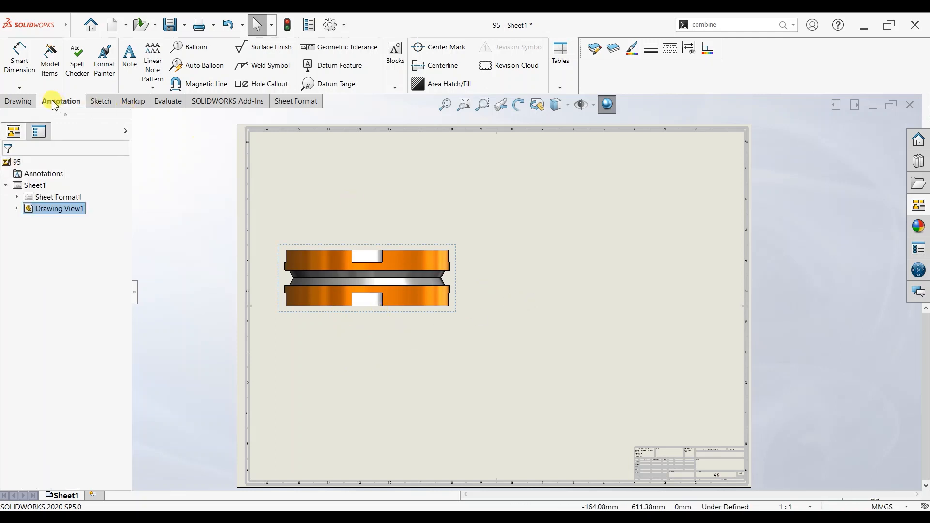
- Place a projected view of the round face directly below the front view
click(18, 101)
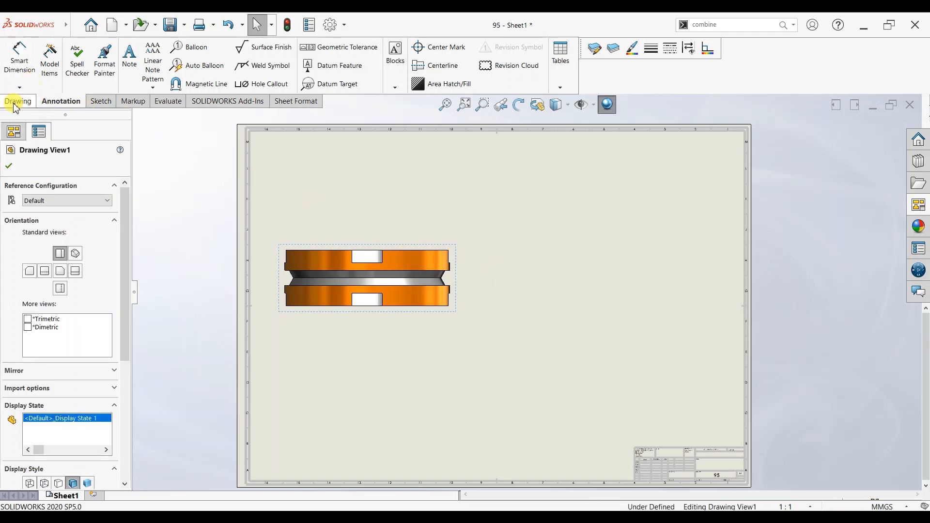
click(42, 61)
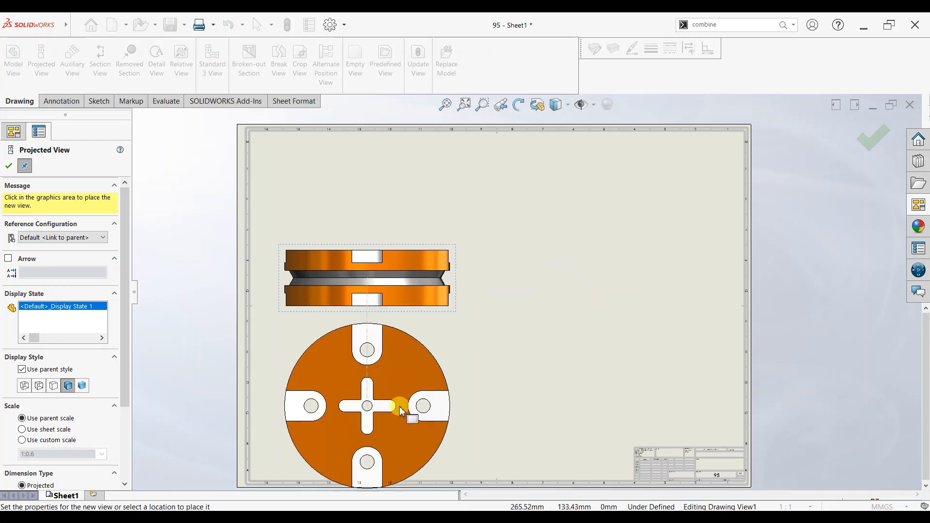
click(400, 410)
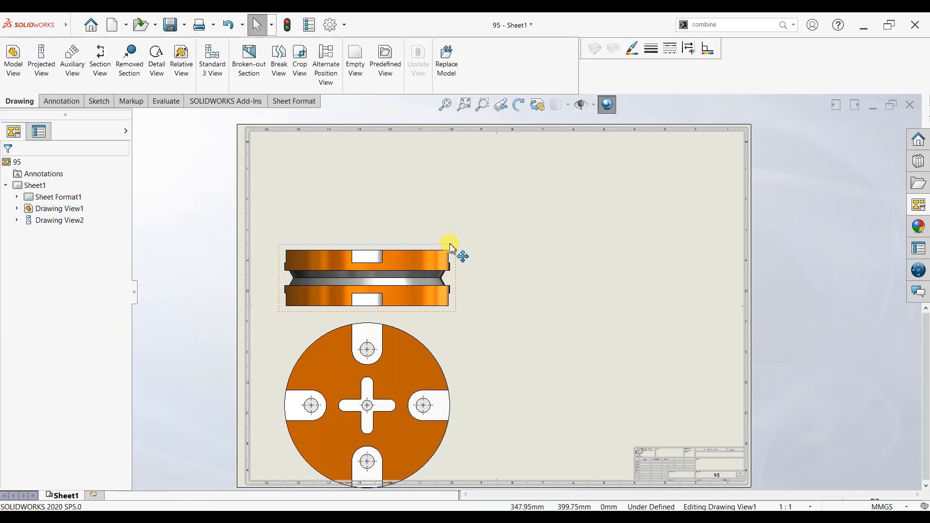
- Move the front view and the round view below it higher, so both fit inside the sheet border
drag(450, 248, 452, 183)
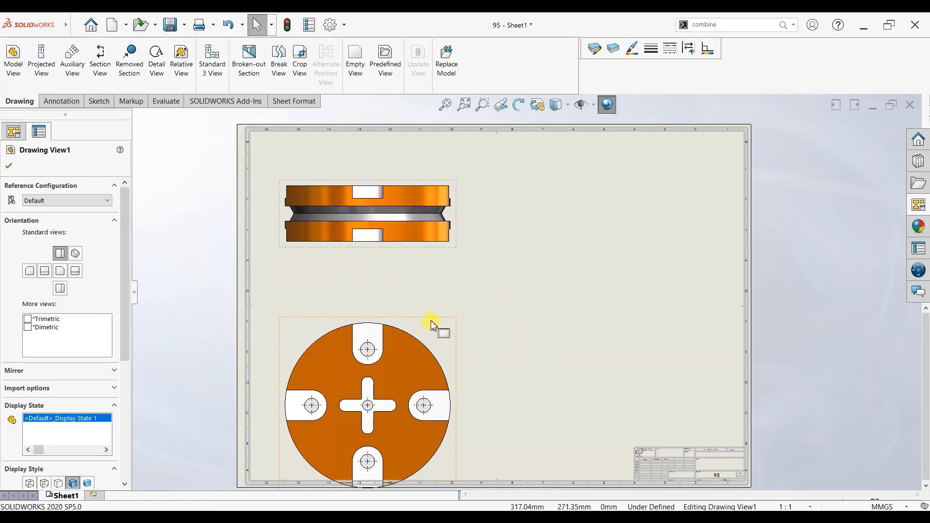
drag(431, 318, 437, 273)
click(608, 300)
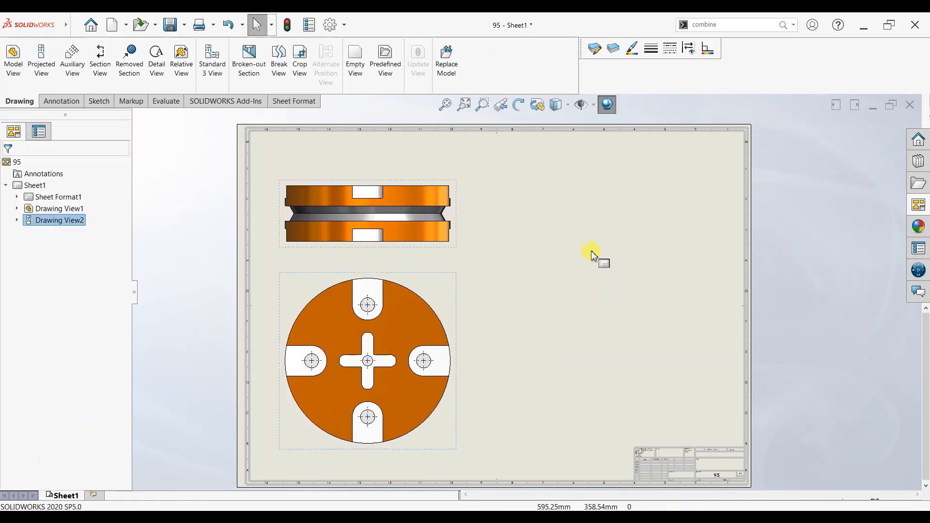
- Try a horizontal section through the round view's centre hole, placed out of alignment beside the front view
click(102, 73)
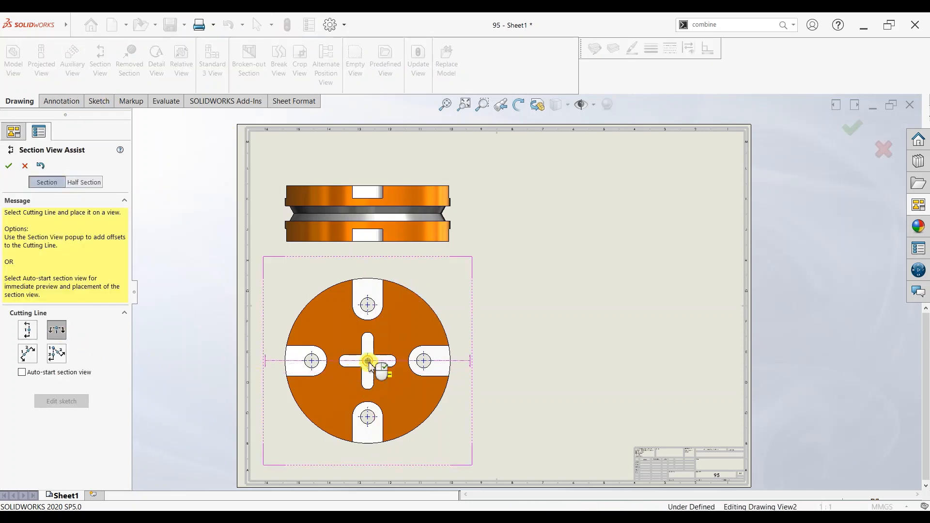
click(368, 360)
click(338, 375)
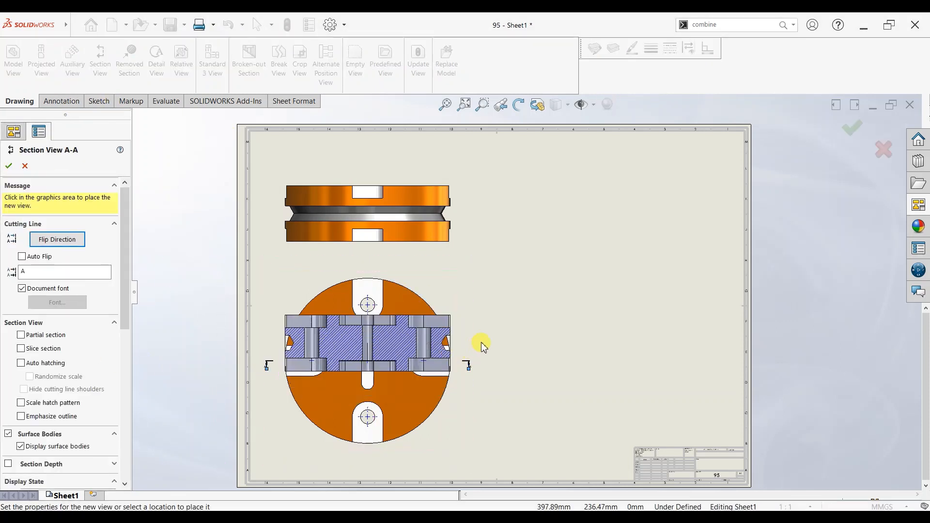
key(ctrl)
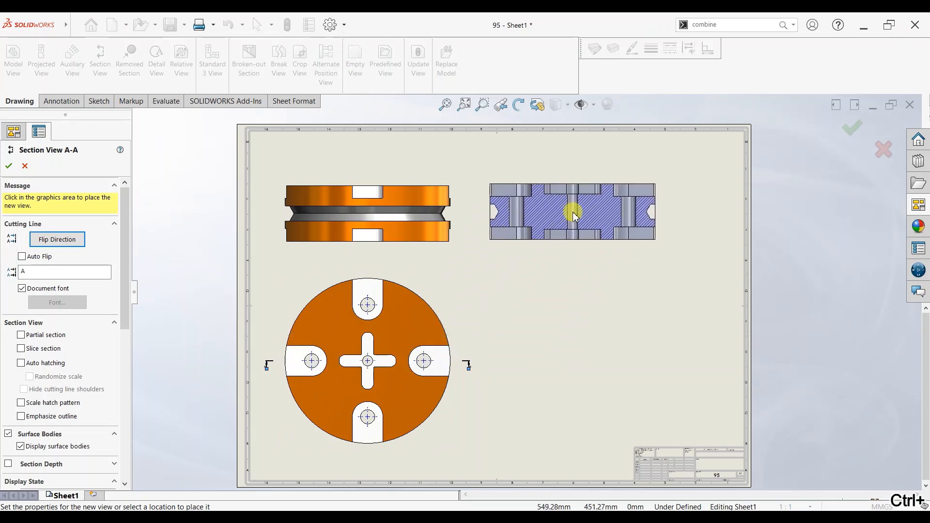
ctrl+click(572, 213)
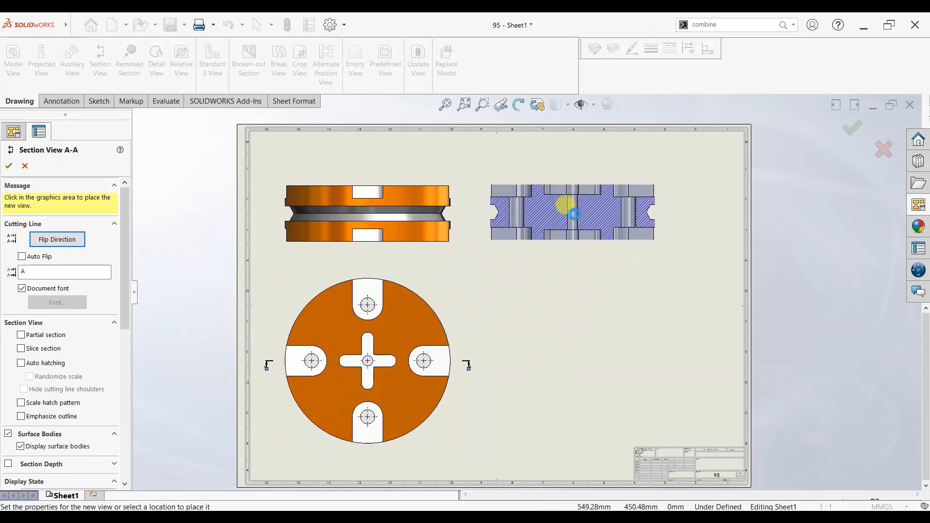
click(588, 322)
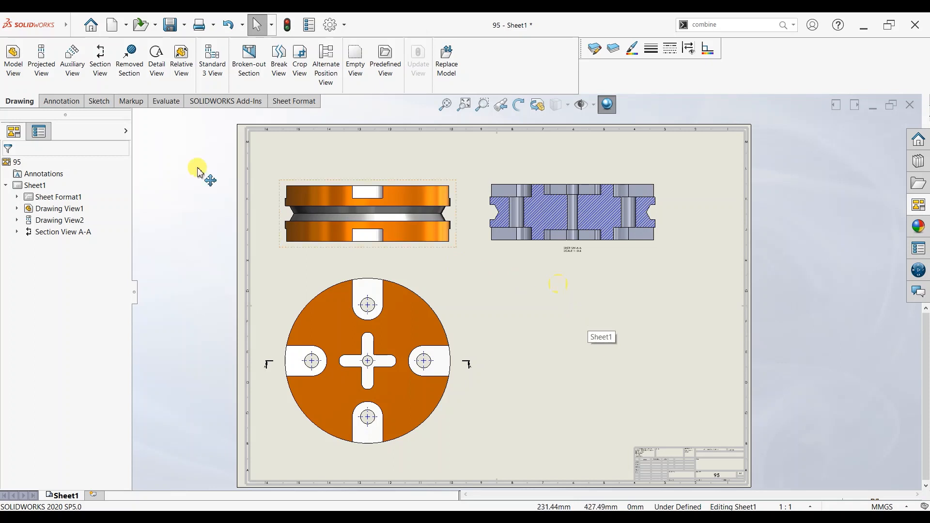
- Create a vertical section through the middle of the front view and place it out of alignment beside the round view
click(100, 68)
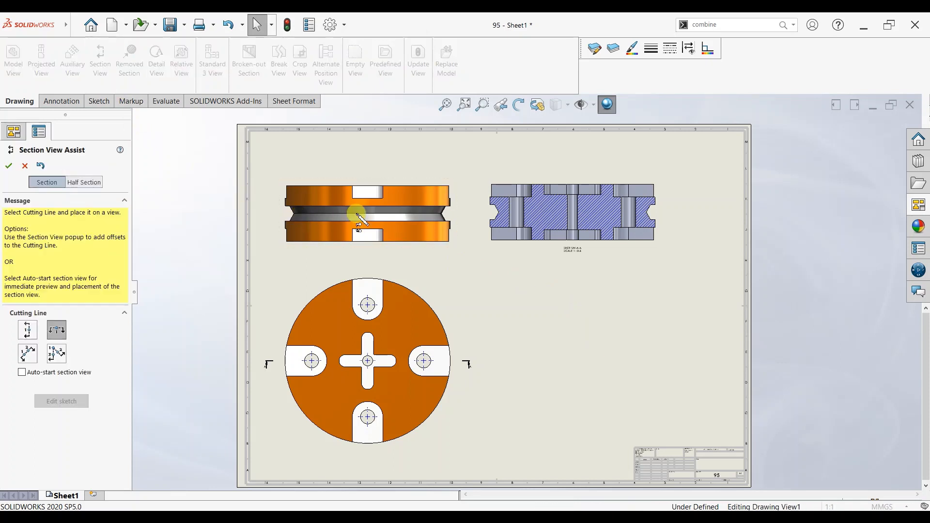
click(29, 332)
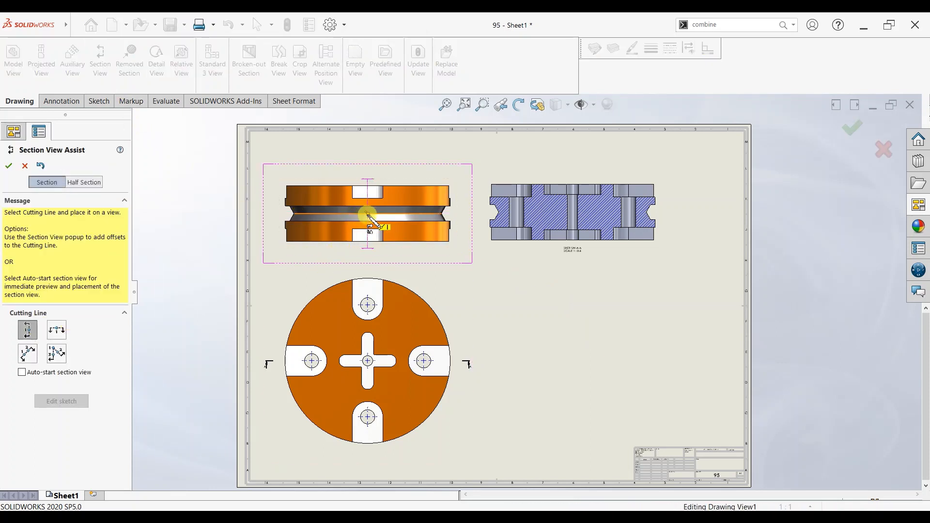
click(369, 217)
click(355, 212)
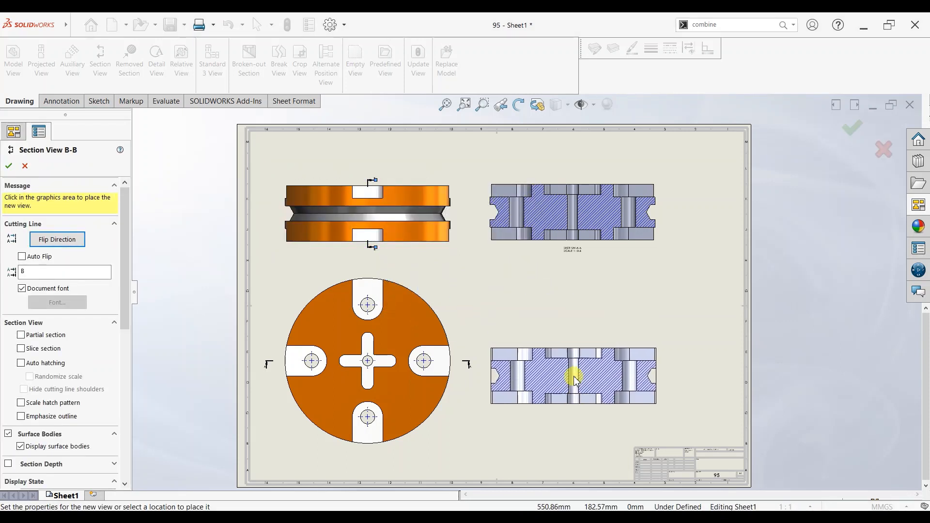
click(565, 358)
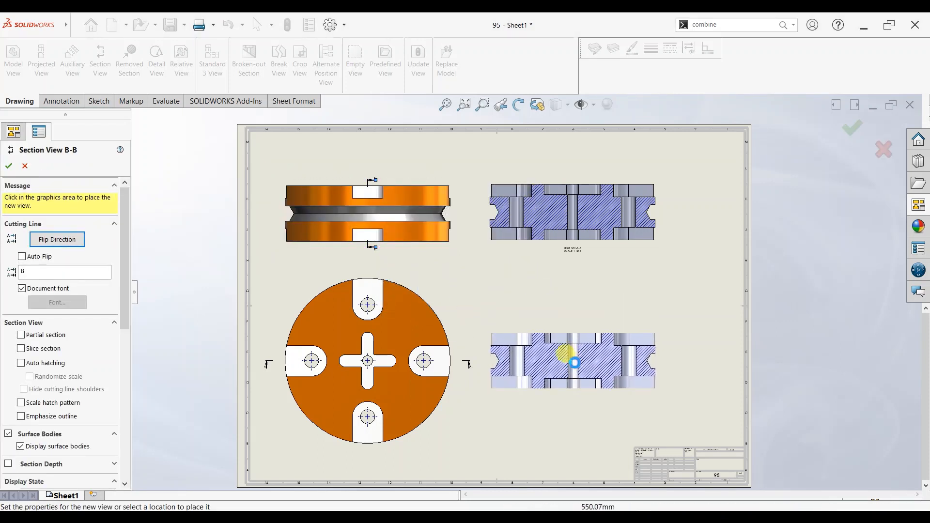
- Delete section view A-A beside the front view
click(602, 305)
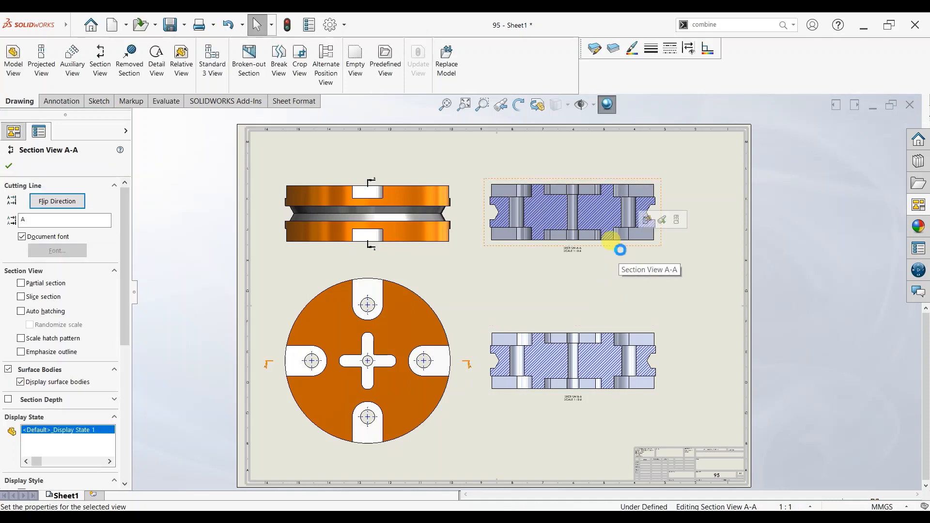
key(Delete)
click(544, 226)
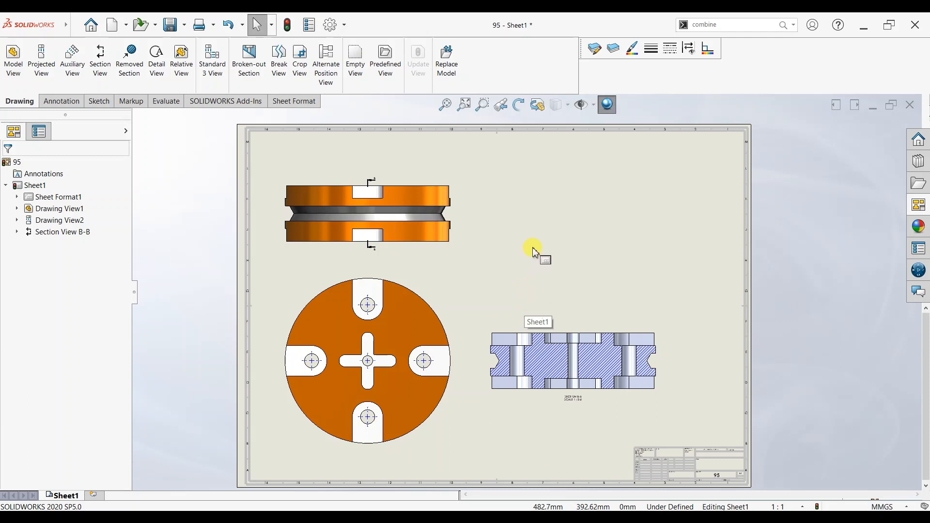
- Create a horizontal section through the front view's mid-height and place the circular section beside the front view, above section B-B
click(99, 63)
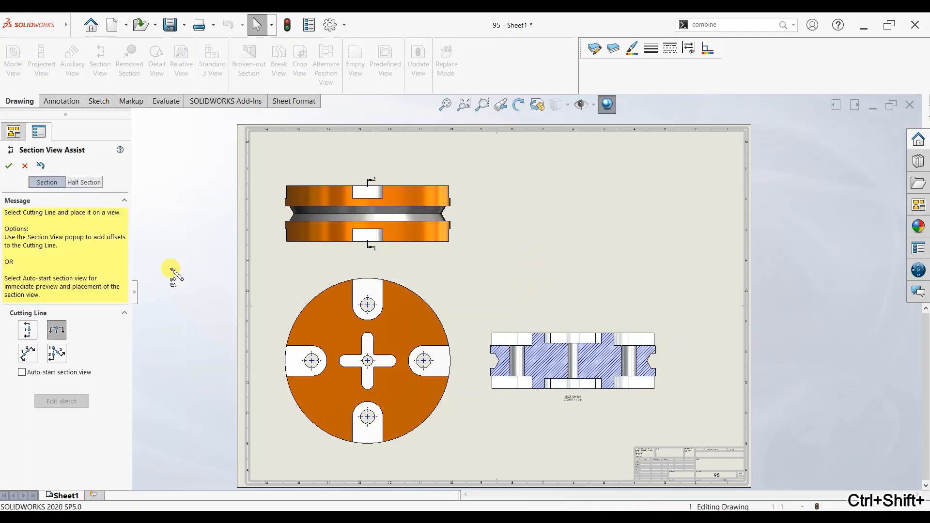
click(375, 215)
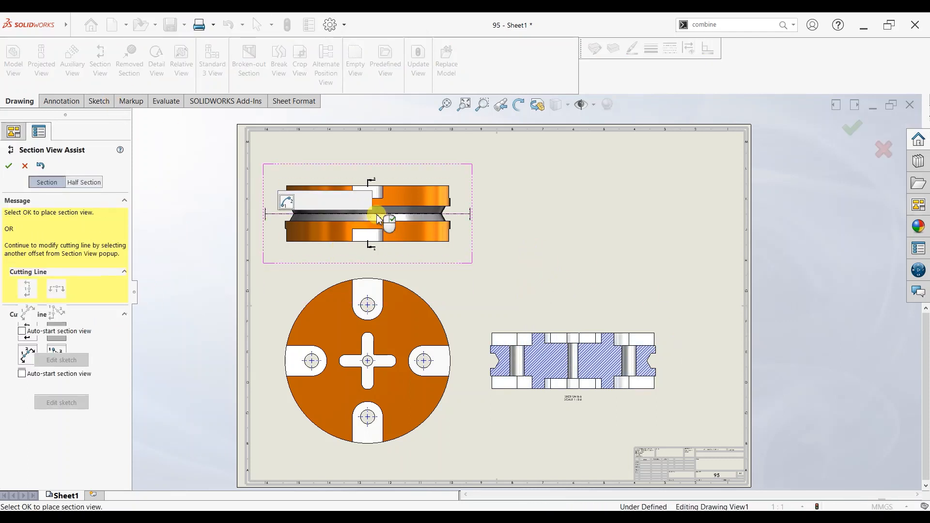
click(383, 202)
key(ctrl)
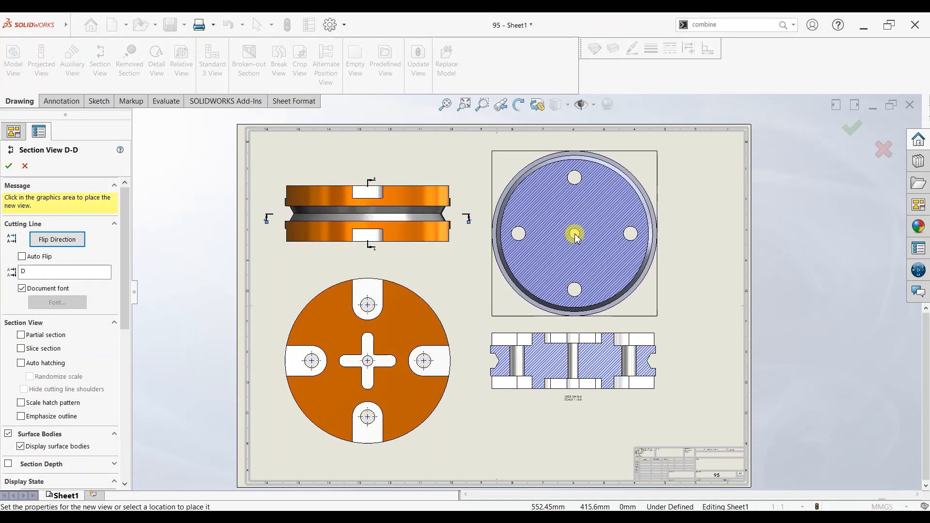
click(572, 234)
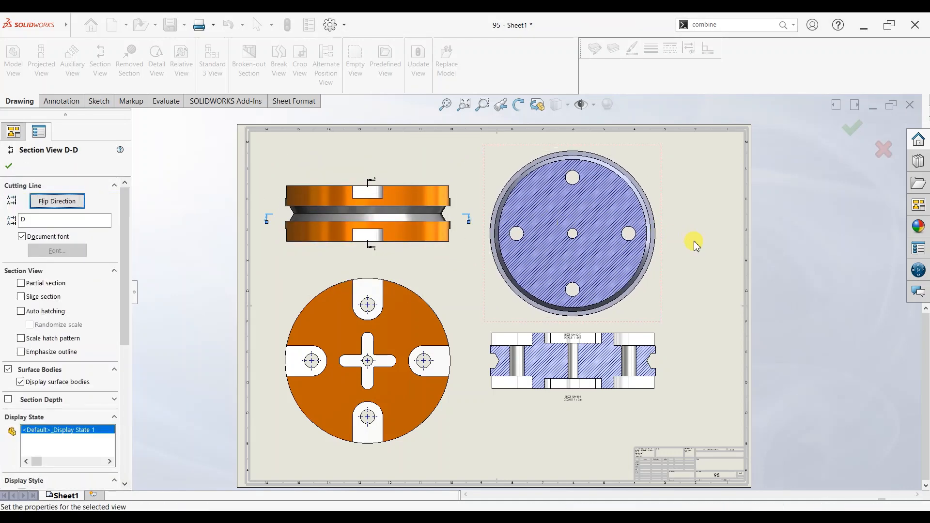
click(681, 267)
- Move section B-B down clear of the circular section's label, and shift the circular section D-D farther from the front view
scroll(671, 271, up, 2)
scroll(666, 285, down, 1)
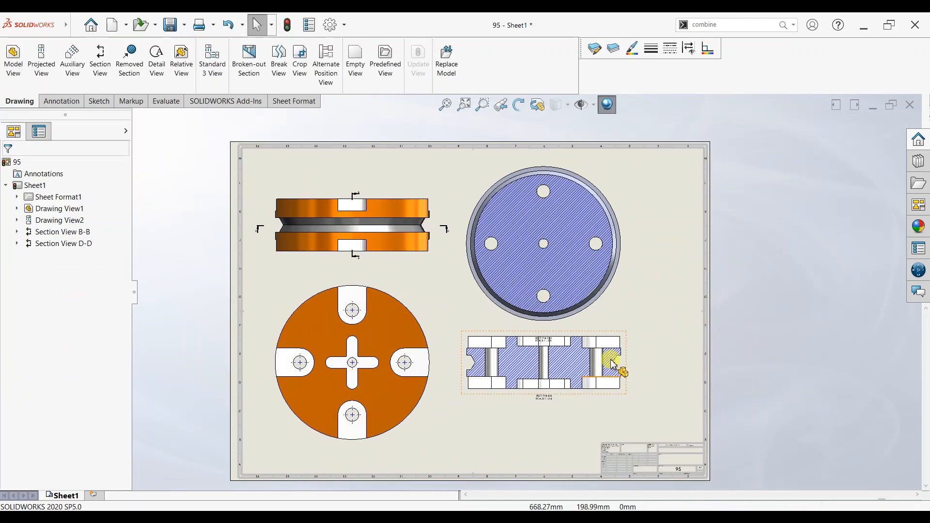
drag(577, 408, 576, 440)
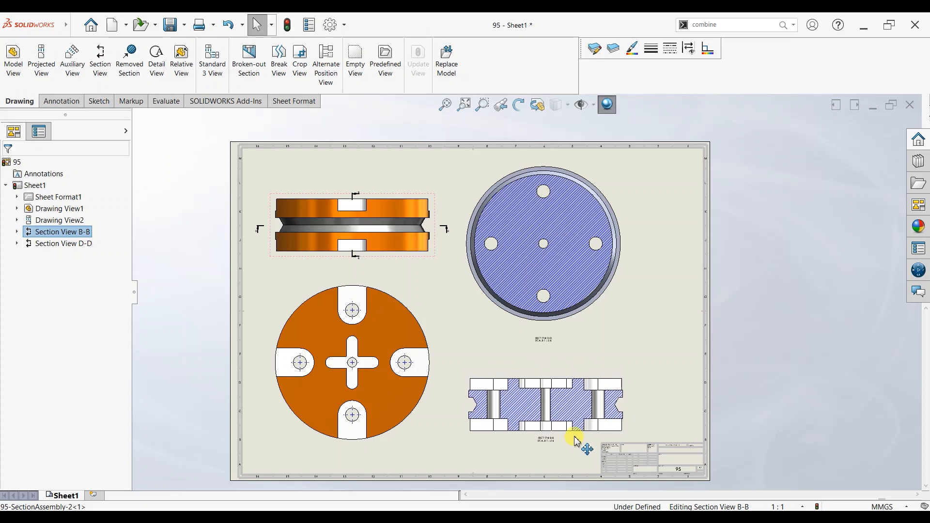
click(781, 317)
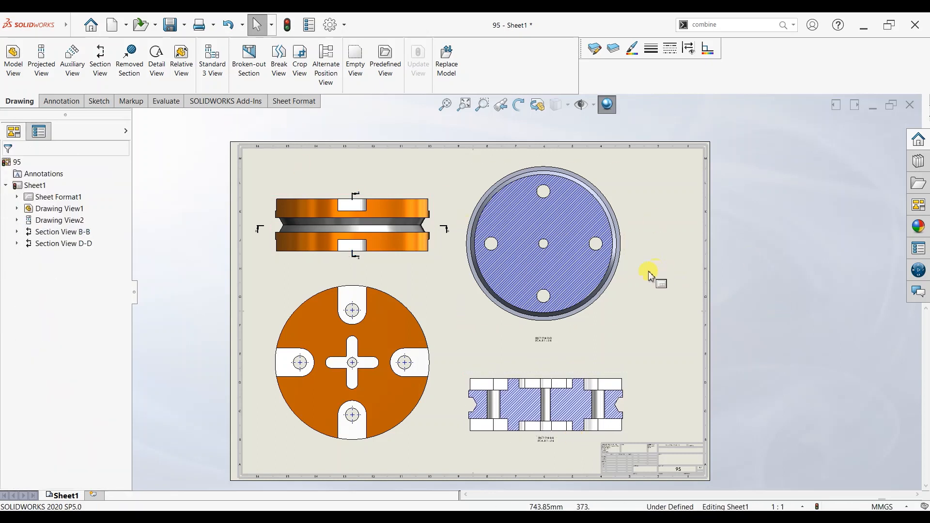
drag(631, 280, 651, 280)
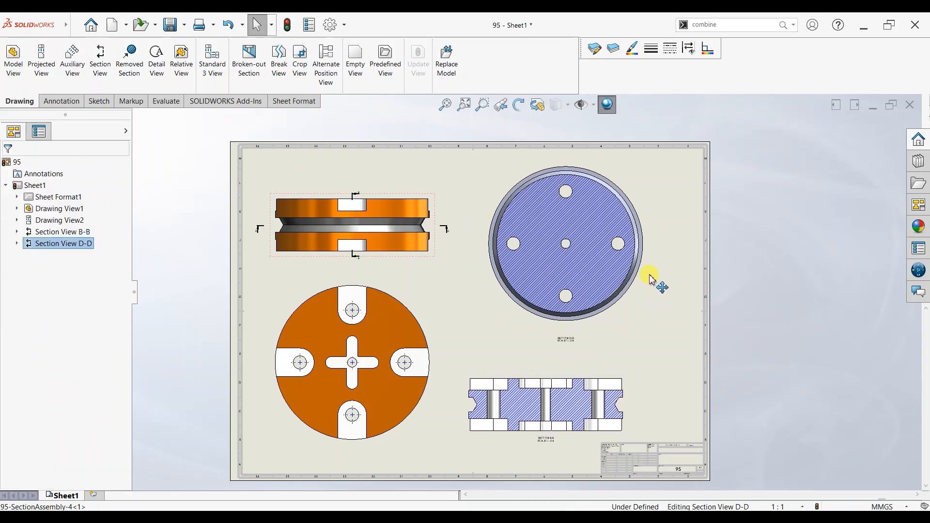
click(205, 148)
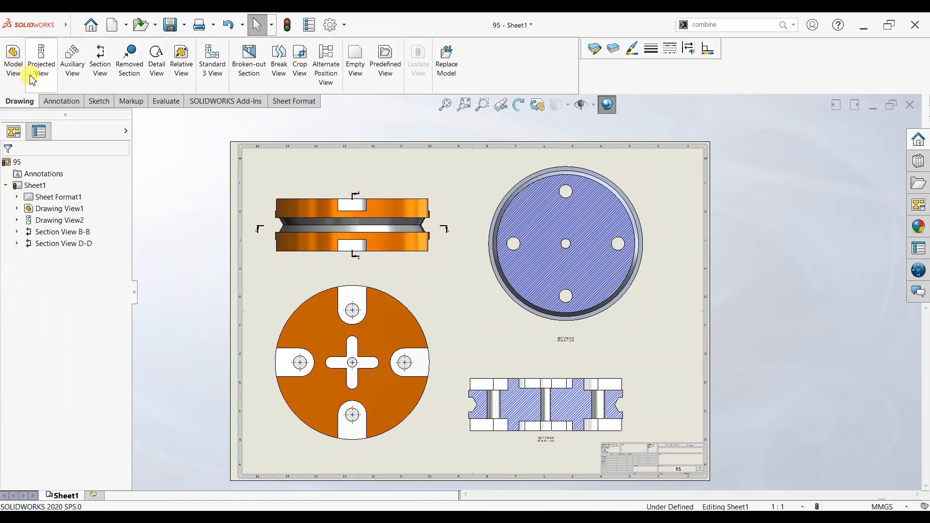
- Insert centerlines automatically for section view B-B using the Centerline tool's Select View option
click(58, 104)
click(29, 73)
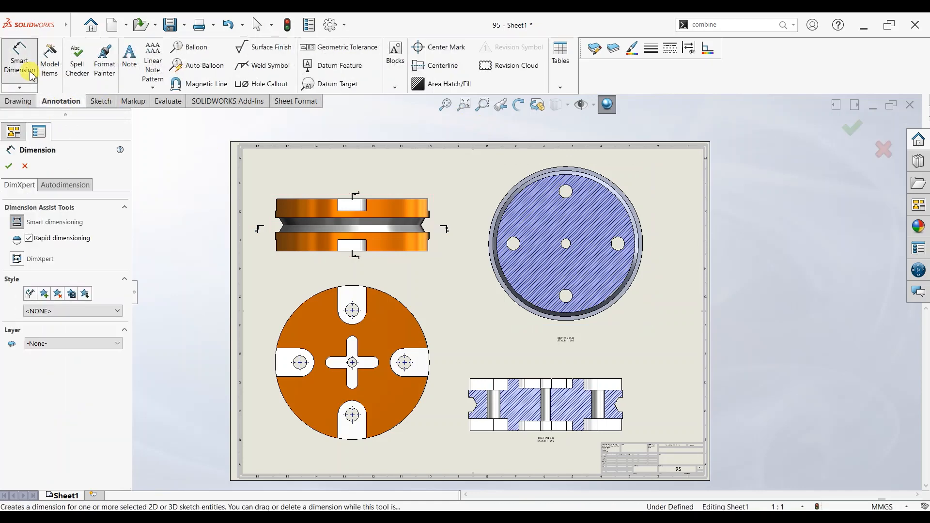
click(30, 73)
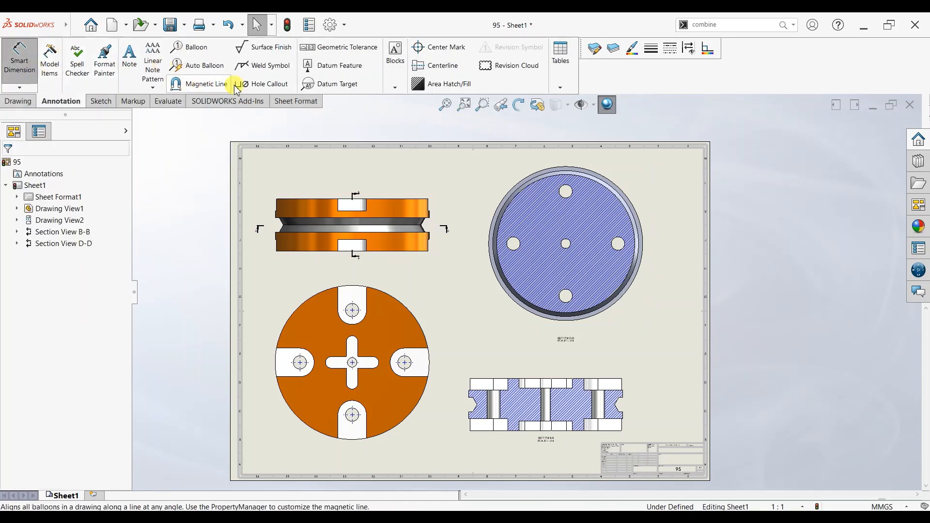
click(425, 73)
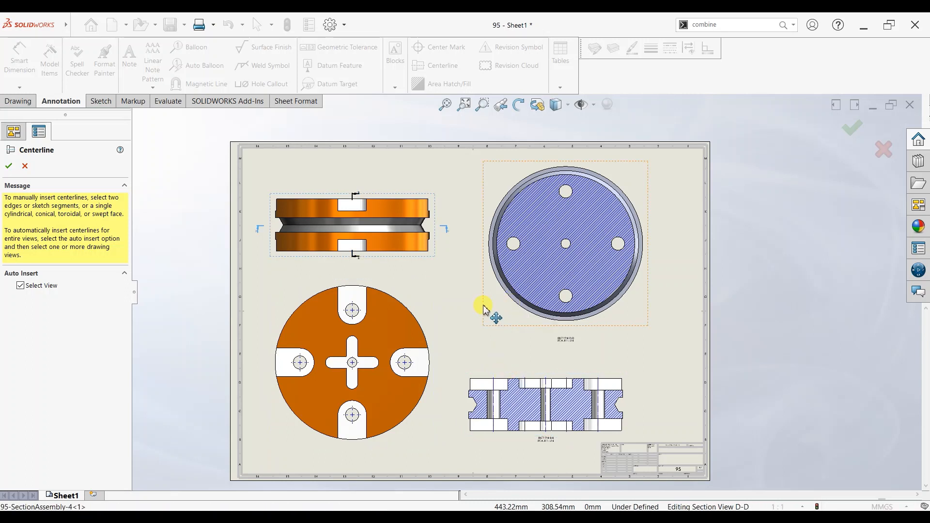
click(9, 165)
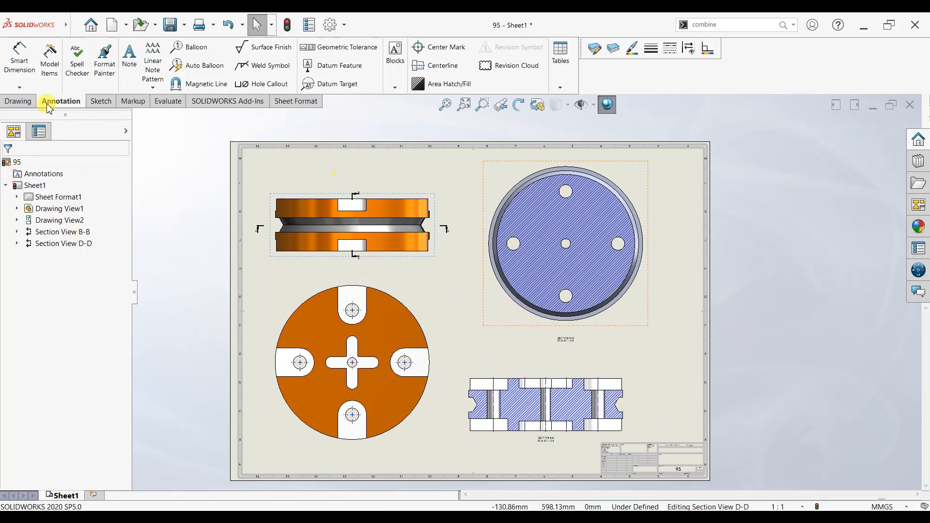
- Dimension the overall height of section view B-B between its upper and lower edges, beside the view
click(22, 72)
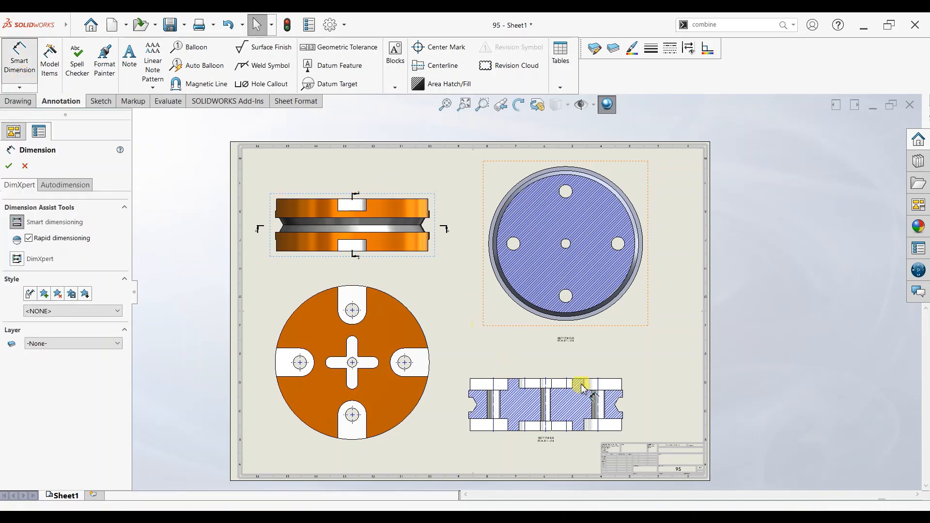
scroll(634, 439, down, 3)
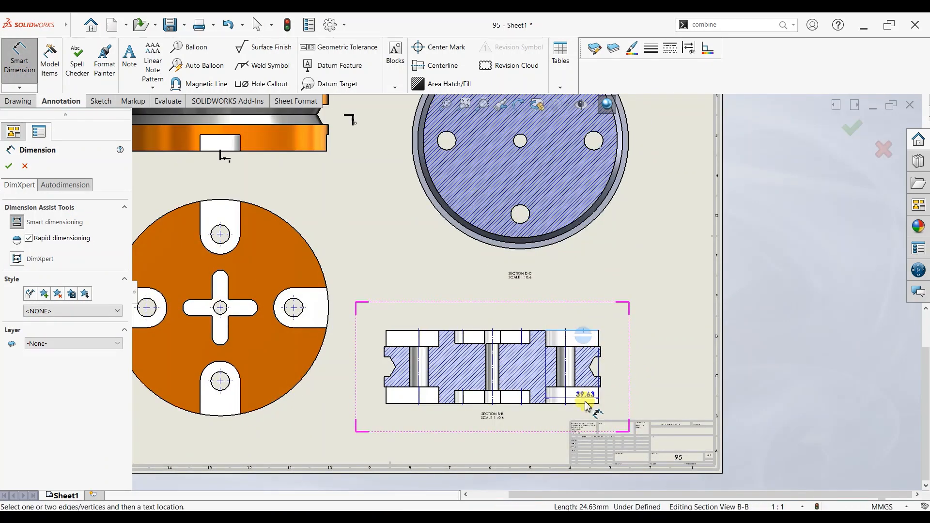
click(585, 404)
click(588, 331)
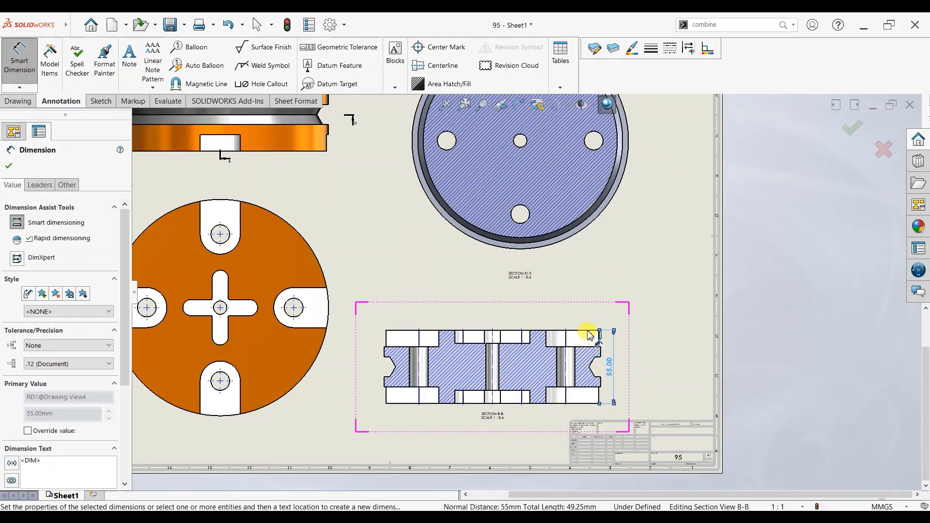
click(588, 331)
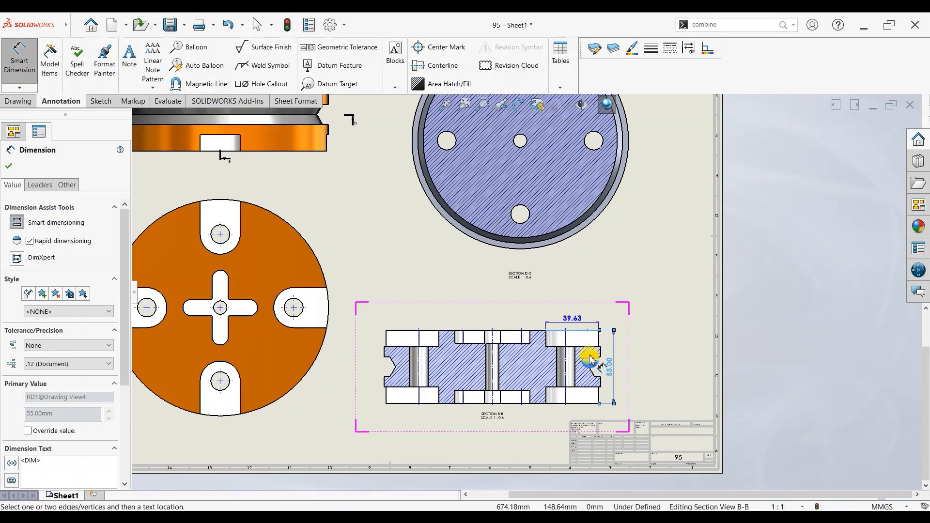
- Dimension the vertical distance from the upper edge of section view B-B to the apex of the V-shaped groove
scroll(584, 375, down, 2)
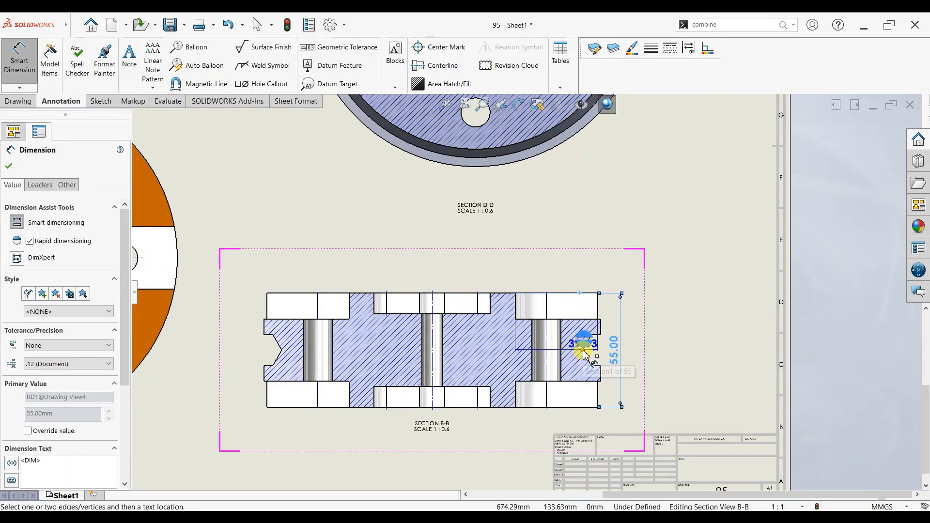
click(585, 353)
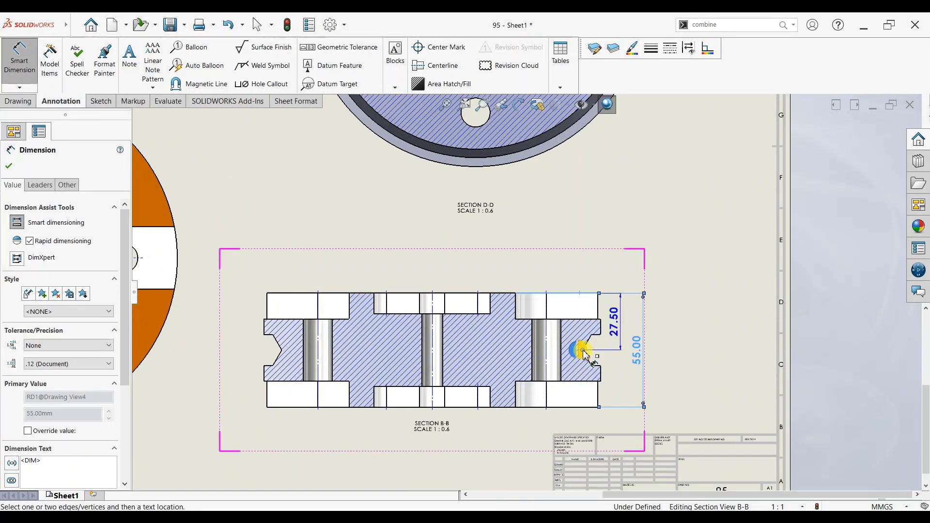
click(587, 294)
scroll(598, 348, down, 2)
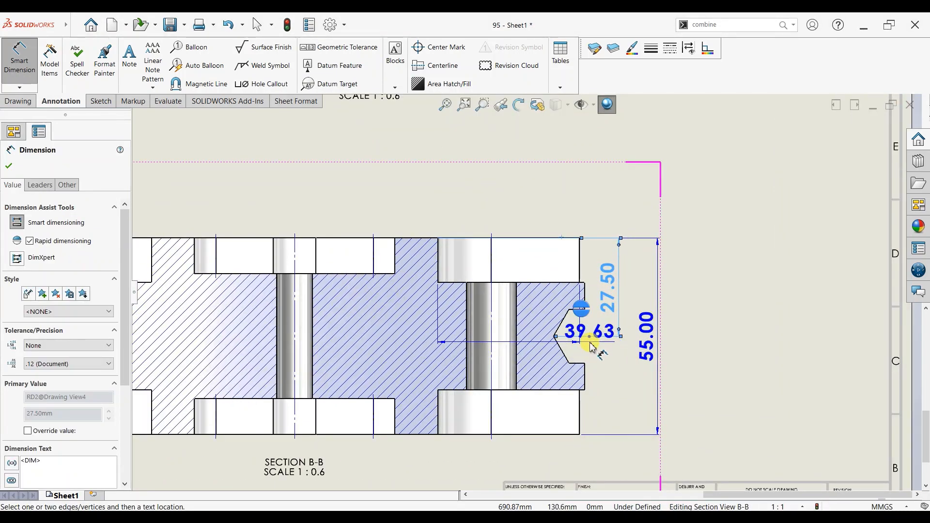
scroll(591, 338, down, 2)
key(Escape)
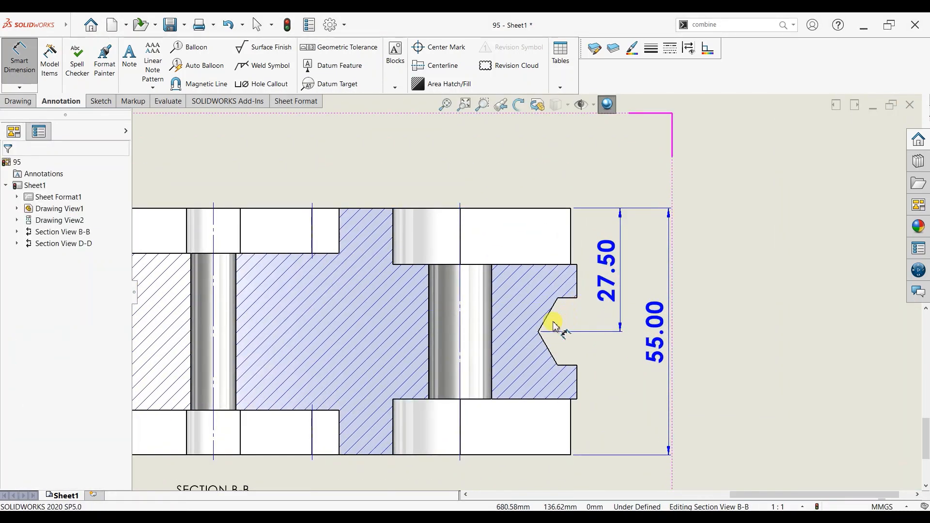
- Dimension the groove's opening height in section view B-B and delete the 27.50 dimension to the groove's apex
click(570, 304)
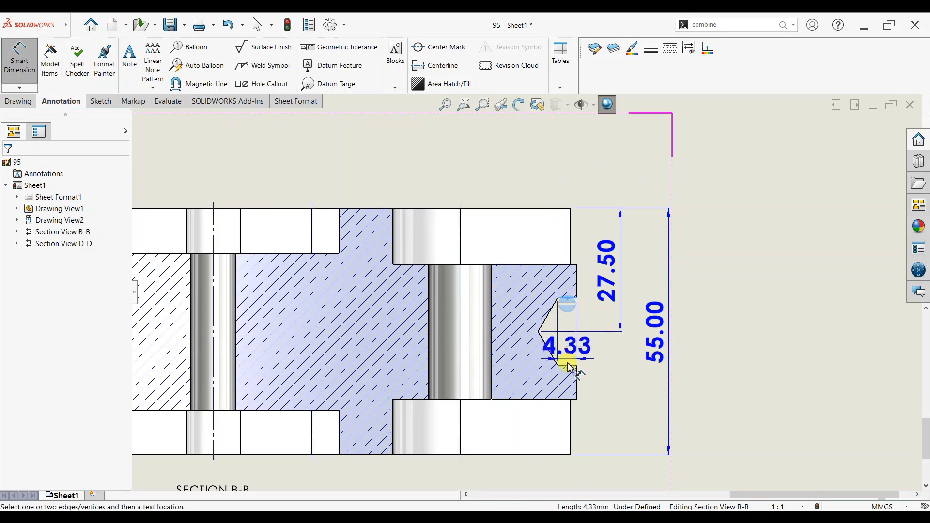
click(560, 367)
click(561, 367)
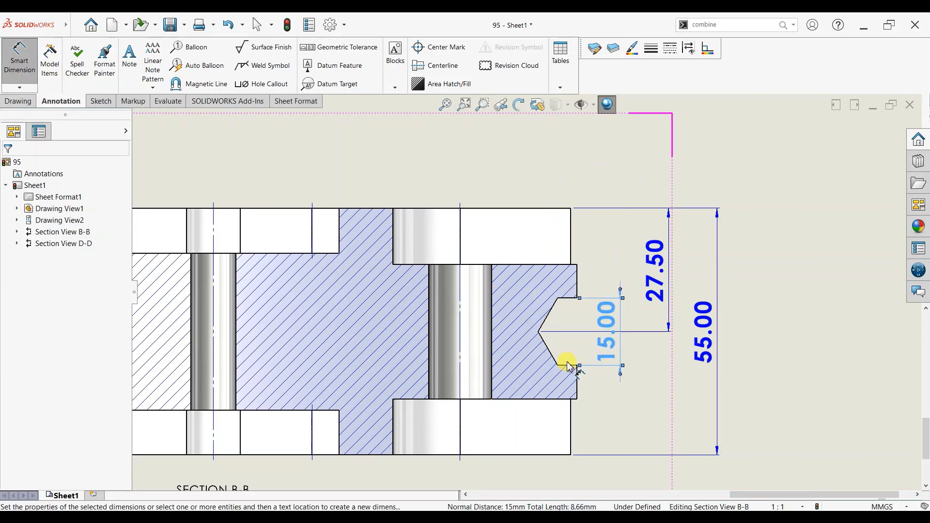
click(653, 285)
key(Delete)
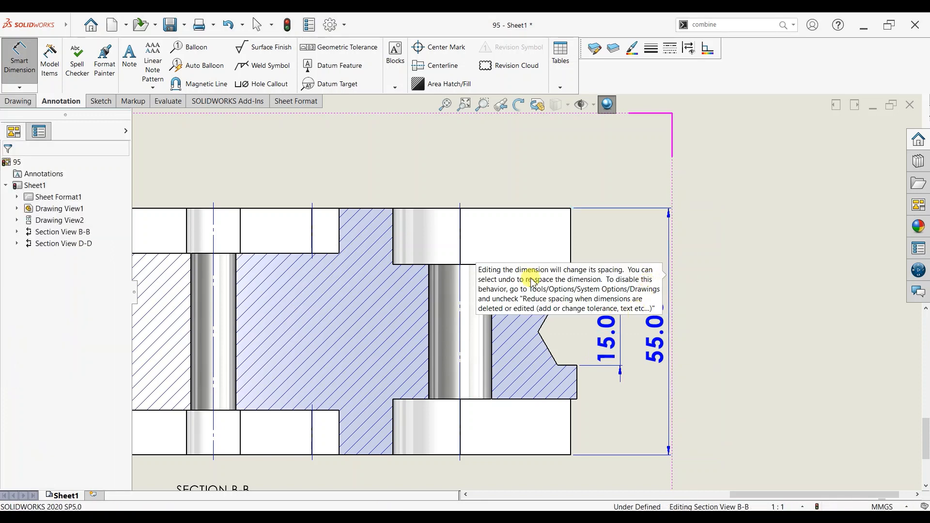
- Dimension the height of the upper flange and the short vertical edge between it and the groove in section view B-B
click(569, 241)
click(570, 239)
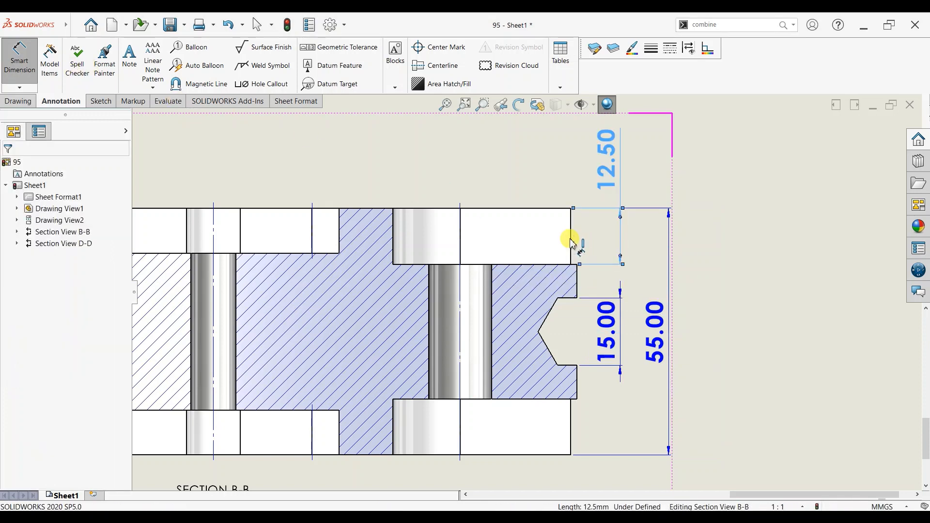
click(578, 279)
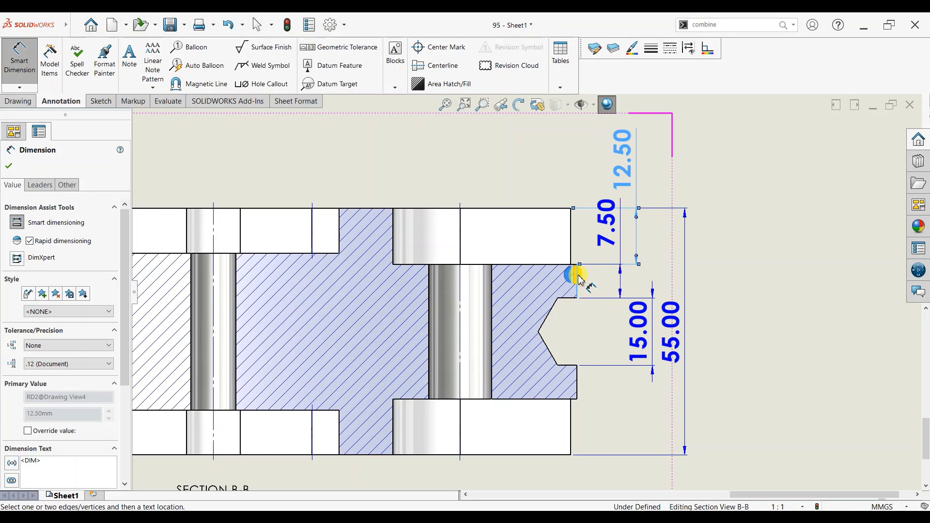
key(Escape)
- Add a radius dimension to the outer circle of the round view below the front view
scroll(433, 345, up, 2)
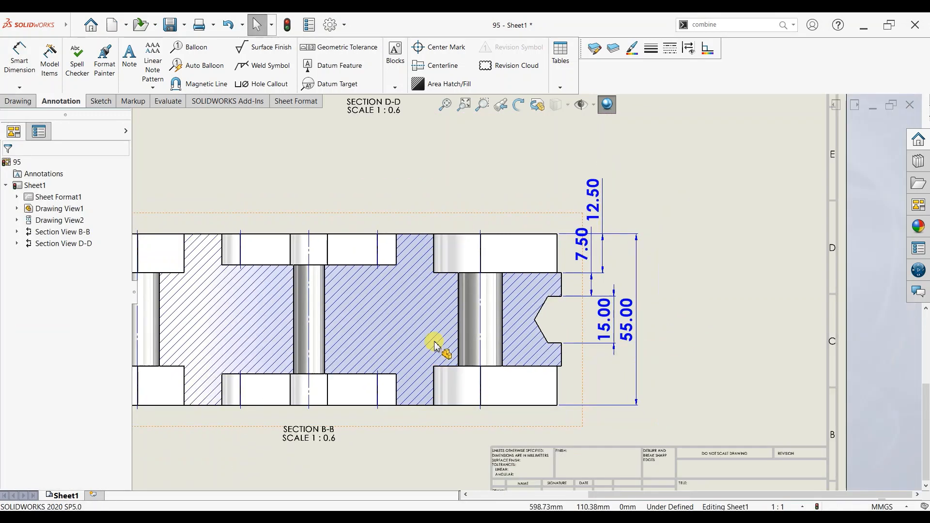
scroll(435, 345, up, 4)
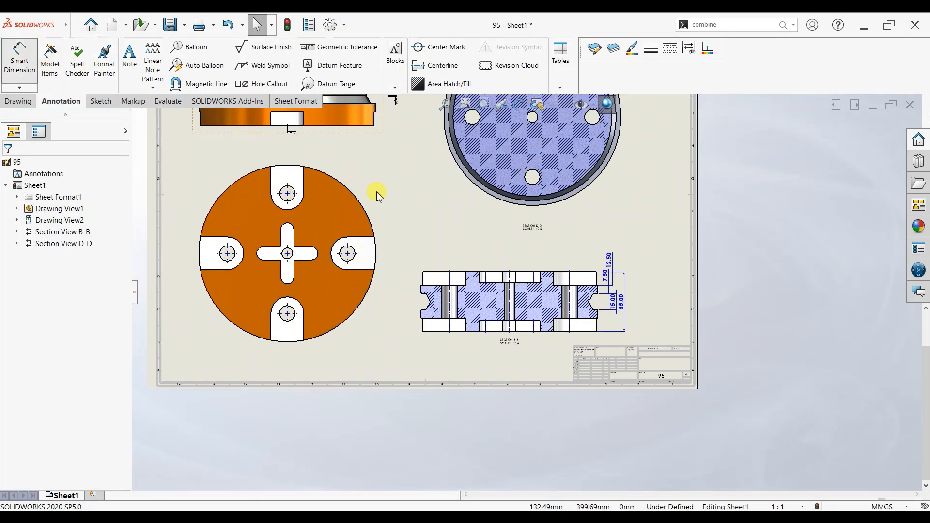
scroll(377, 197, up, 2)
scroll(412, 242, down, 2)
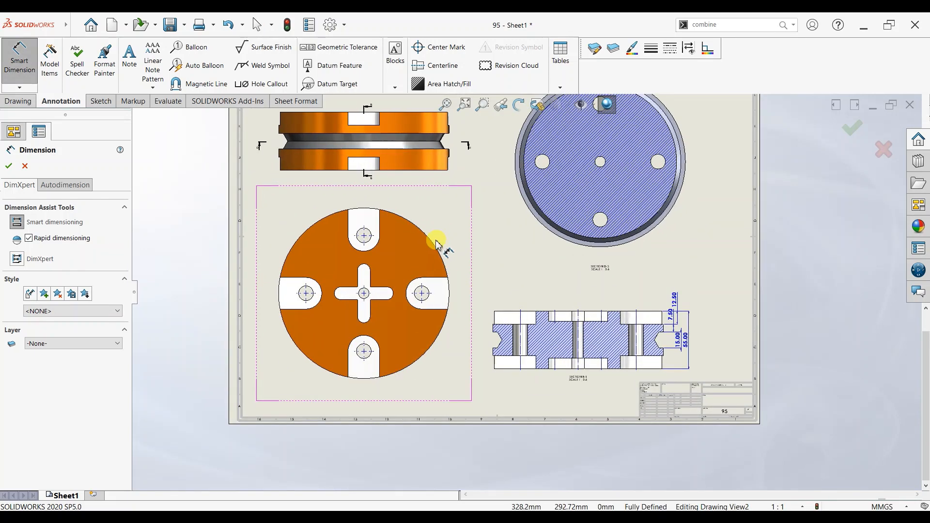
click(434, 244)
click(434, 242)
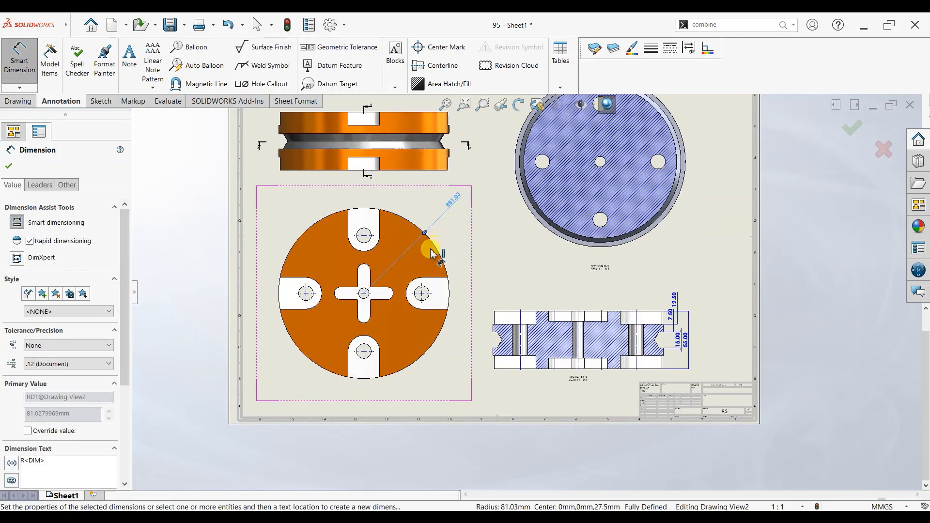
- Dimension the vertical distances from the upper hole and from the cross slot's upper arc to the central hole in the round view
scroll(369, 265, down, 1)
scroll(376, 269, down, 1)
click(378, 227)
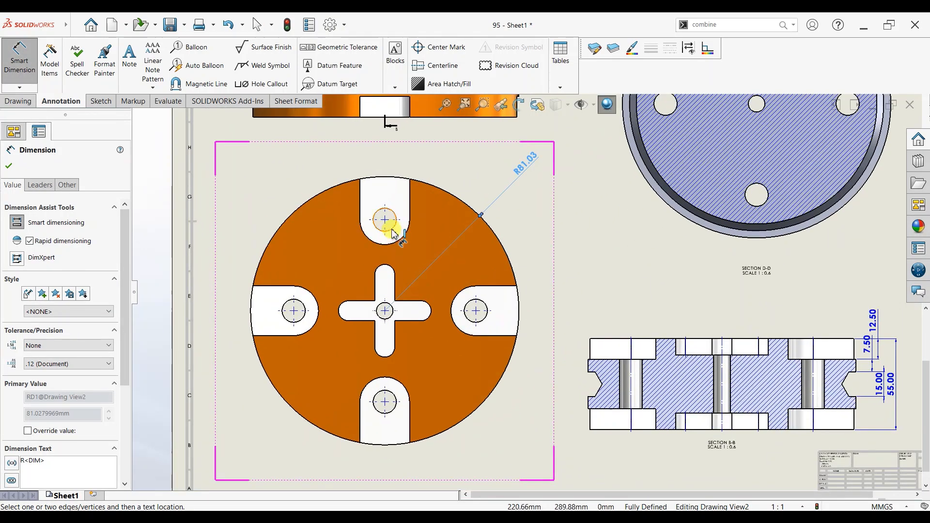
click(390, 309)
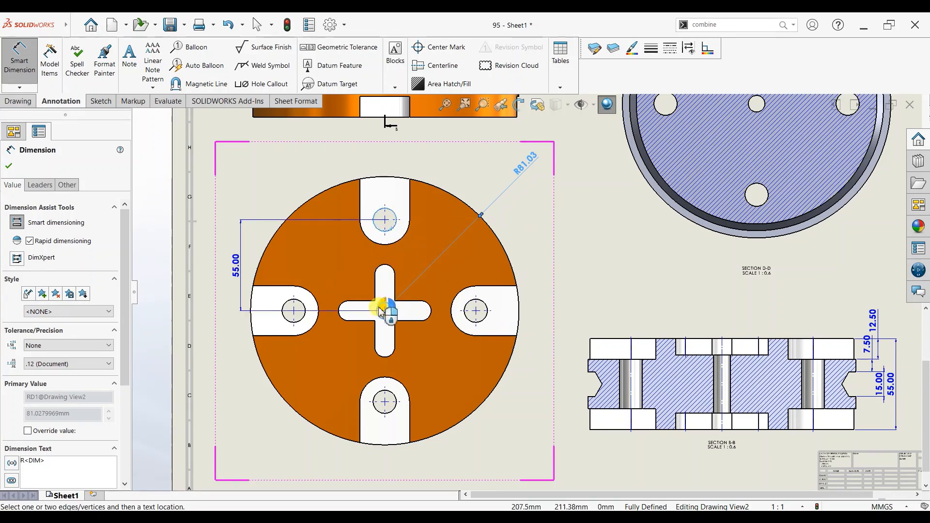
click(379, 307)
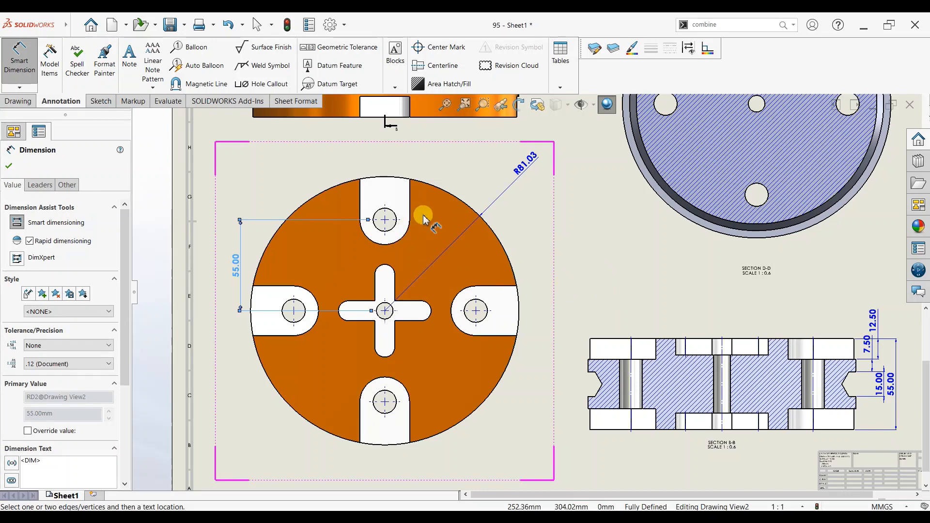
click(386, 268)
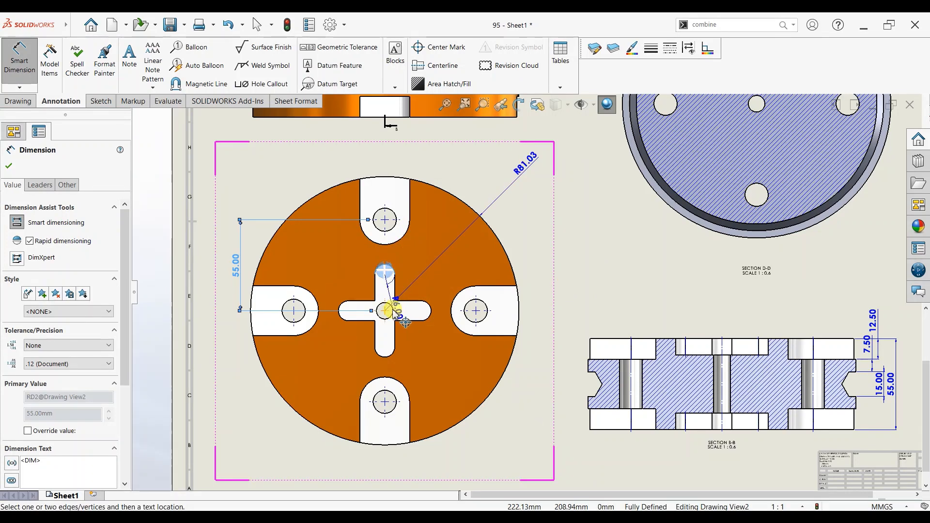
click(385, 310)
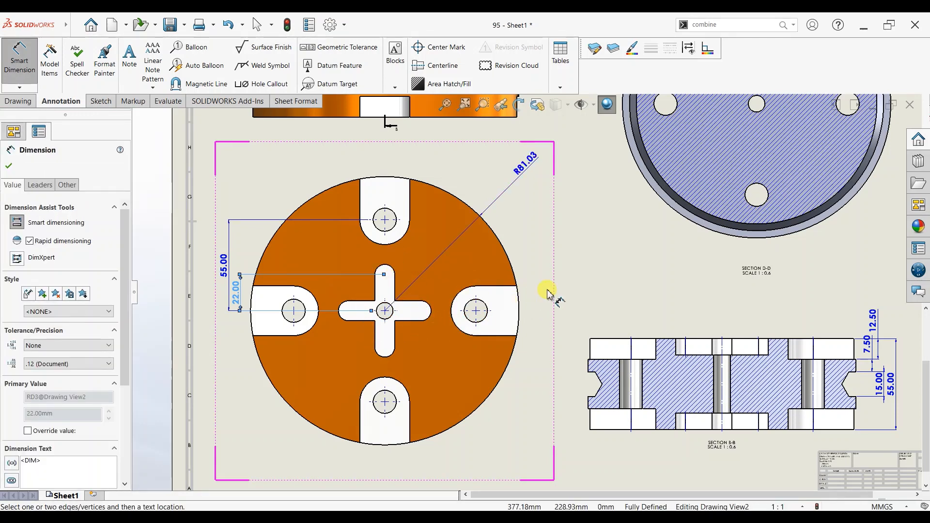
- Add diameter dimensions to the outermost circle and the next circle inside it in section view D-D
key(f)
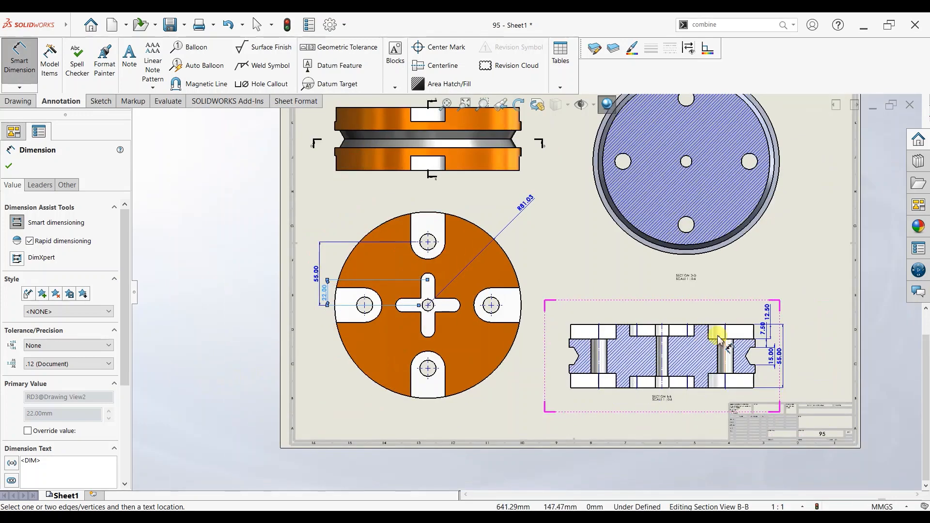
click(615, 225)
click(648, 235)
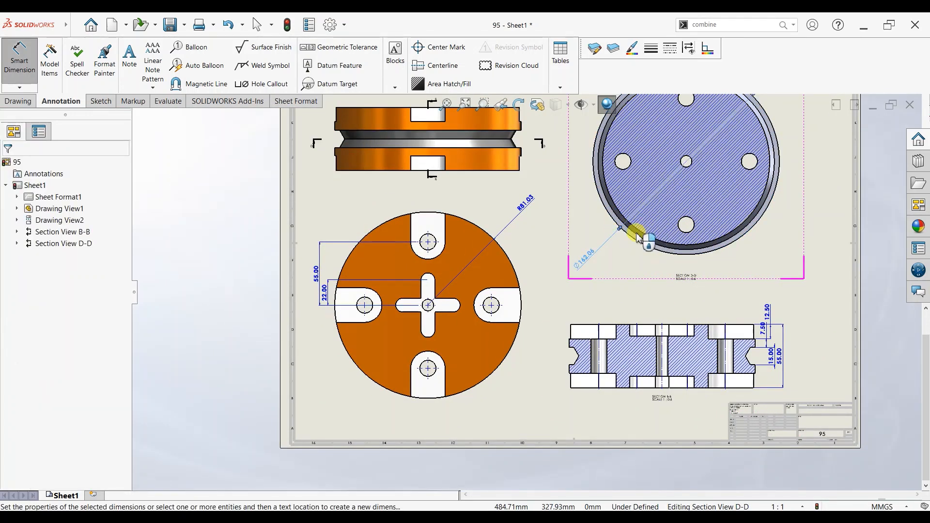
scroll(639, 233, down, 2)
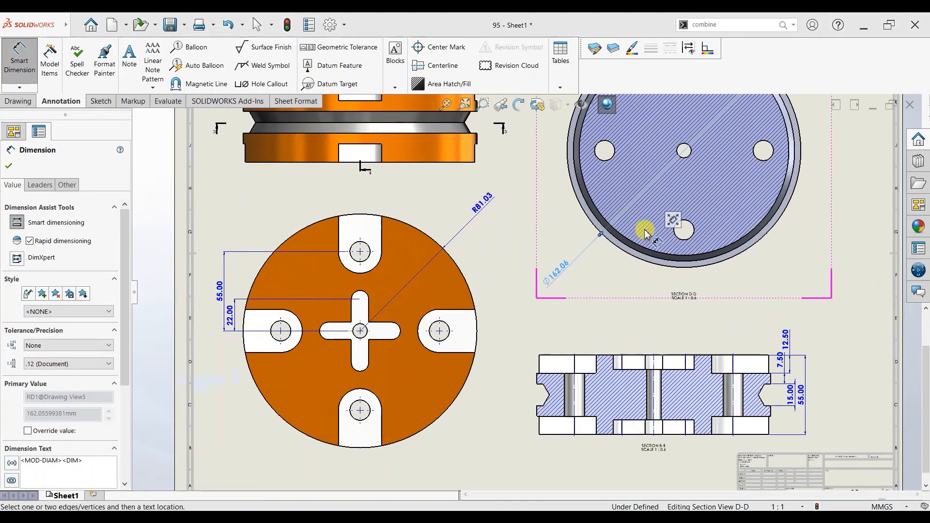
click(587, 198)
scroll(638, 178, up, 2)
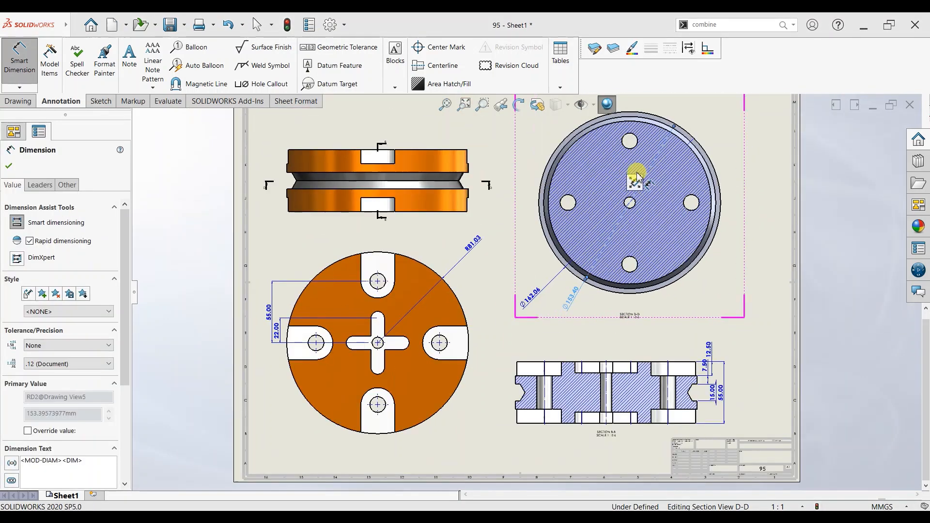
- Add diameter dimensions to the upper hole and the central hole in section view D-D
click(625, 145)
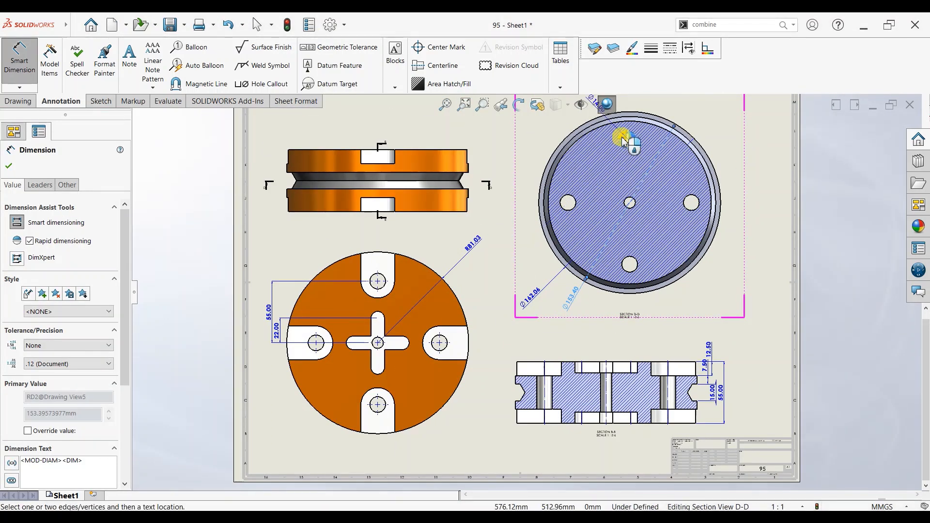
click(547, 129)
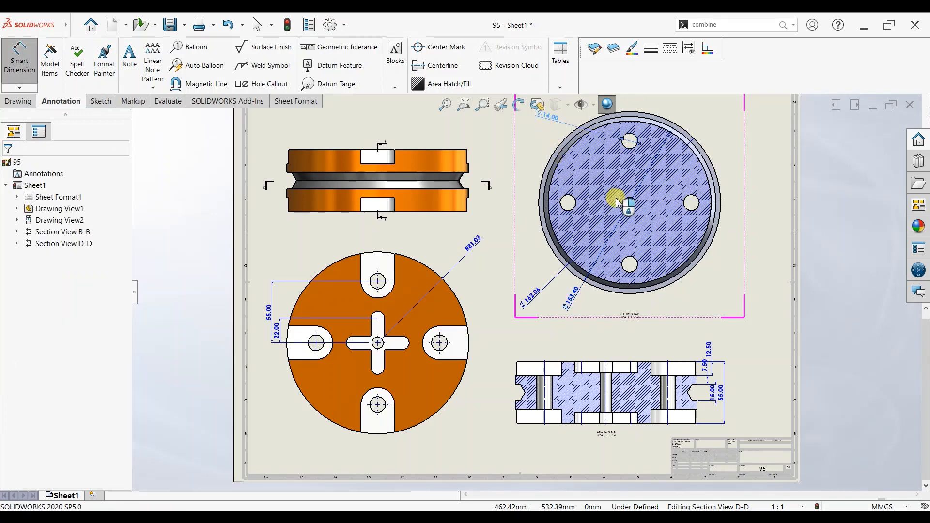
click(624, 201)
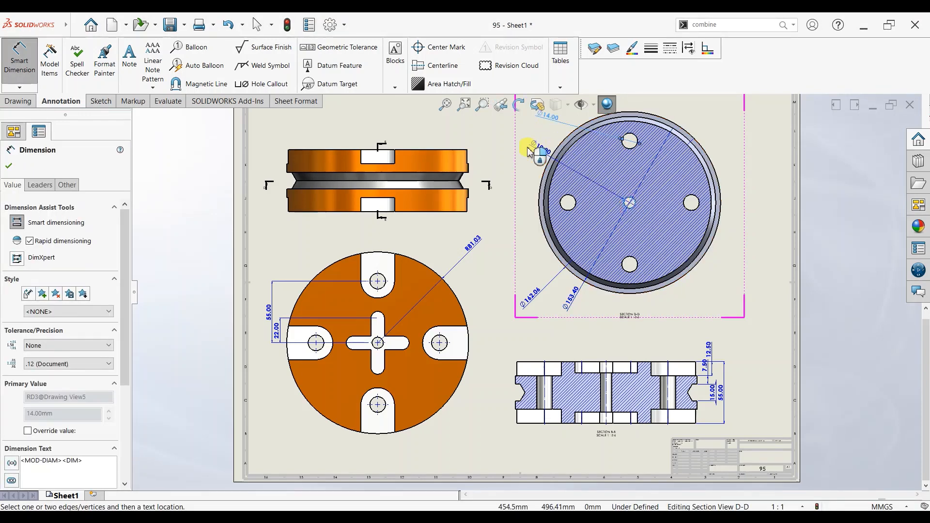
click(524, 149)
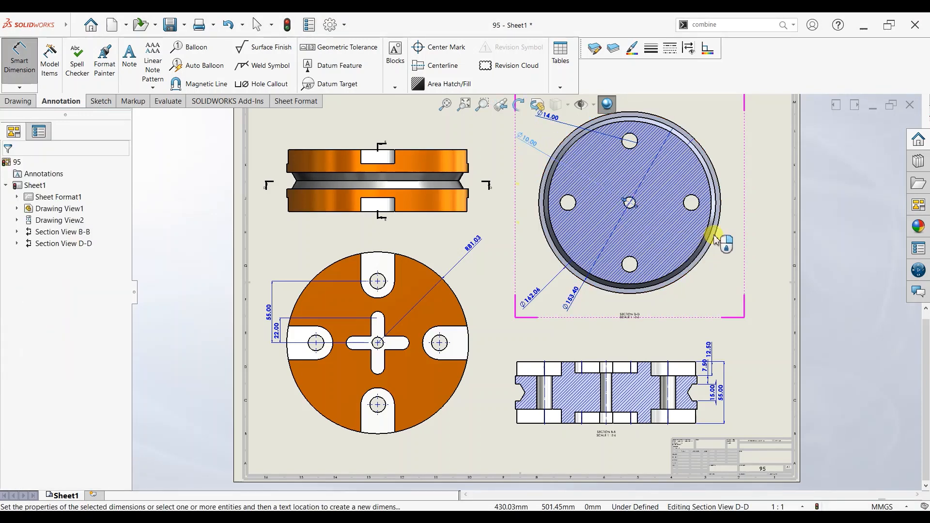
key(Escape)
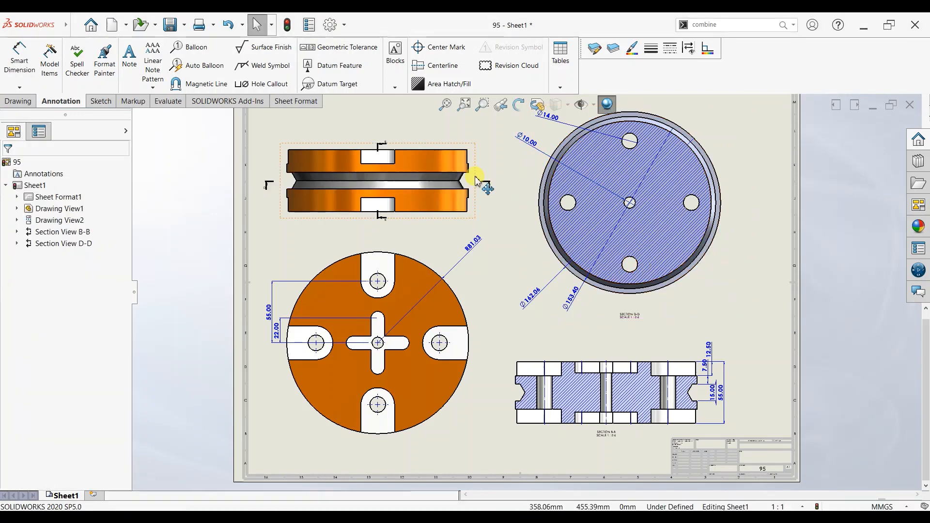
- Dimension the right-hand hole's diameter and the width of the slot around it in the round view below the front view
scroll(474, 266, up, 2)
scroll(378, 187, down, 2)
click(20, 63)
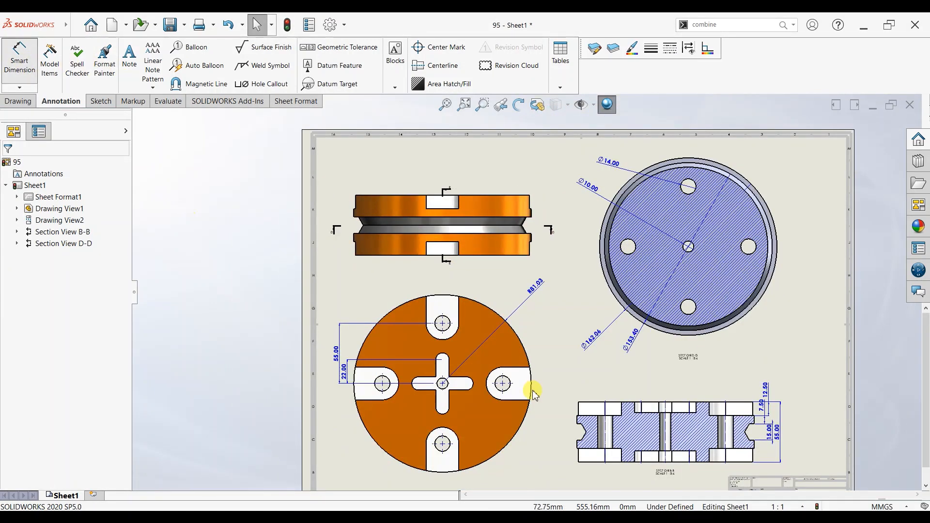
click(508, 378)
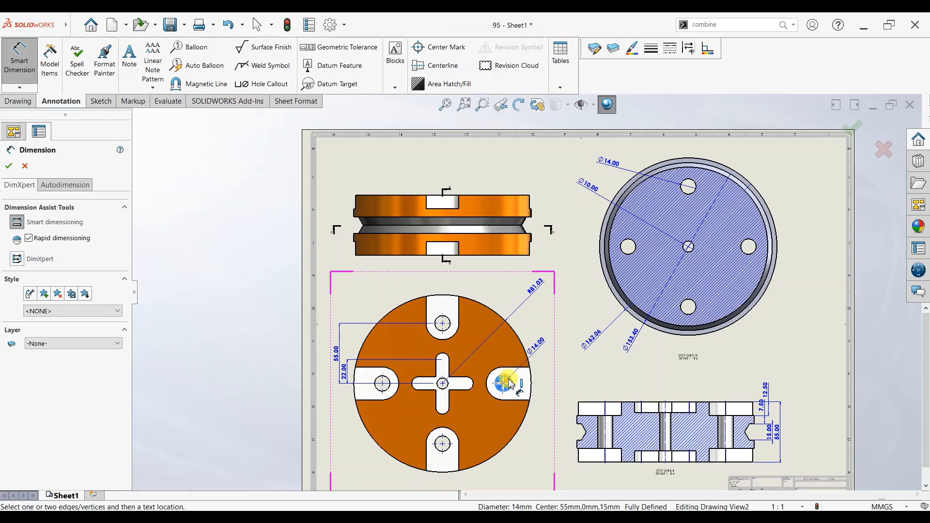
click(508, 378)
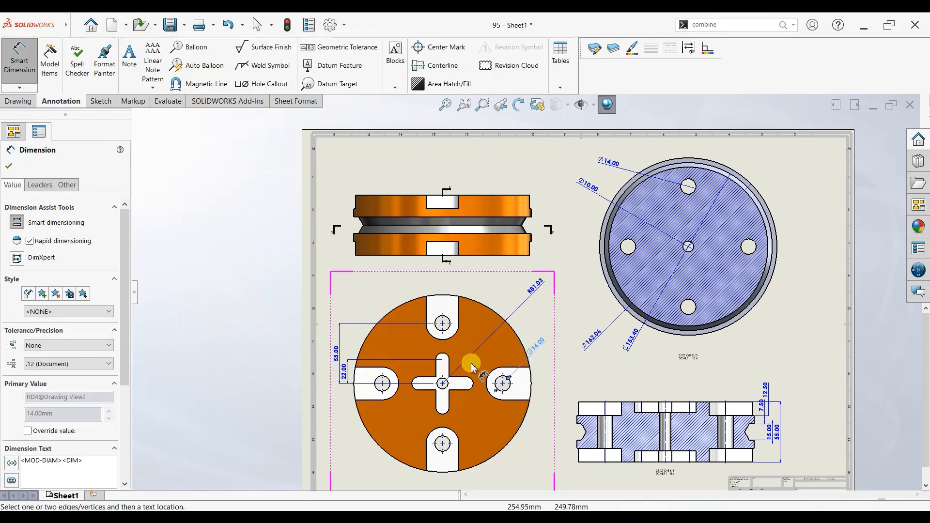
click(516, 400)
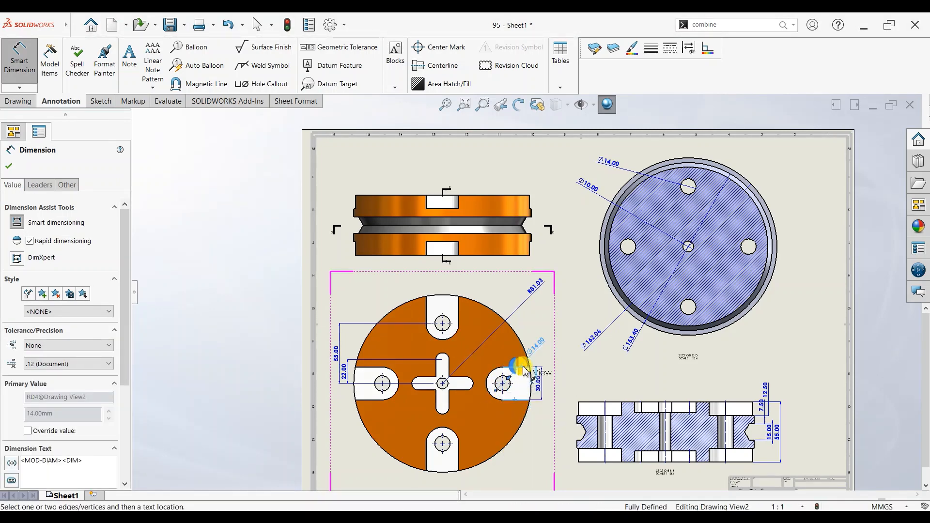
click(524, 371)
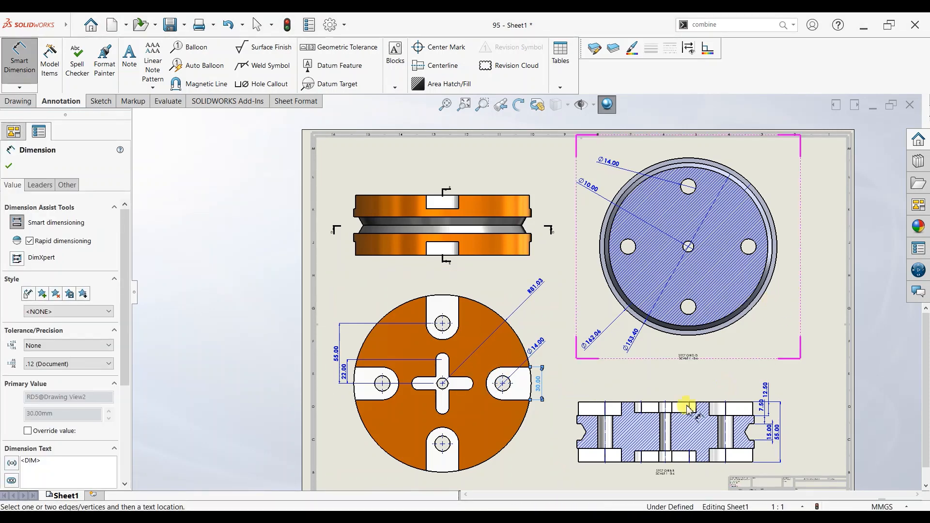
- Add an overall diameter dimension across the full width of section view B-B
scroll(665, 442, up, 1)
scroll(665, 442, down, 1)
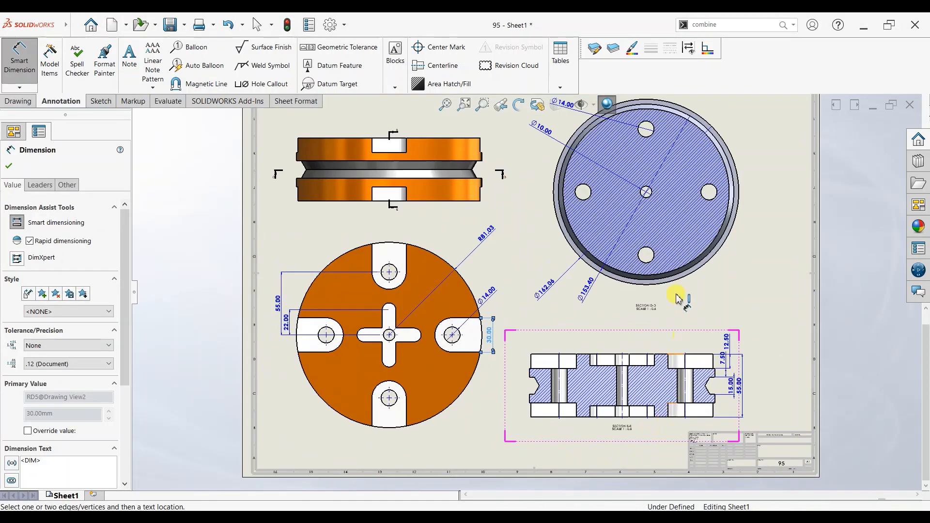
click(529, 373)
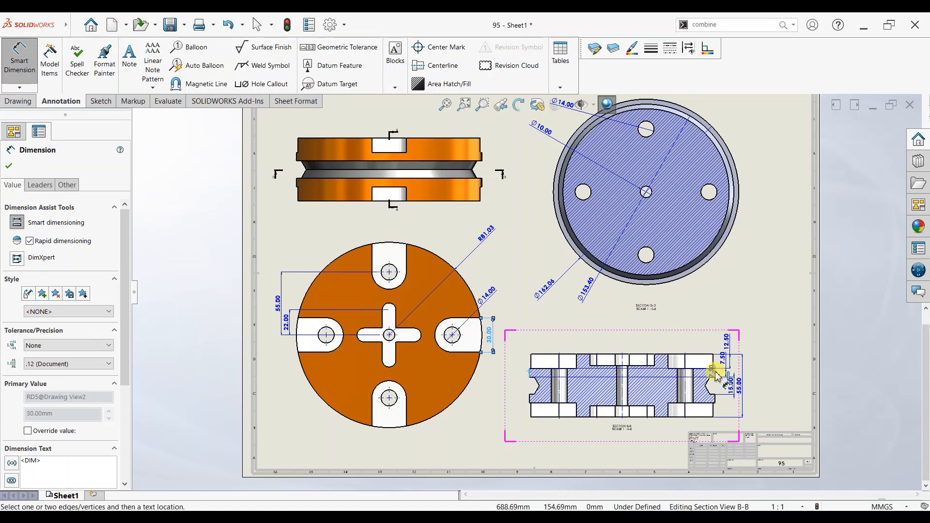
click(715, 373)
click(714, 373)
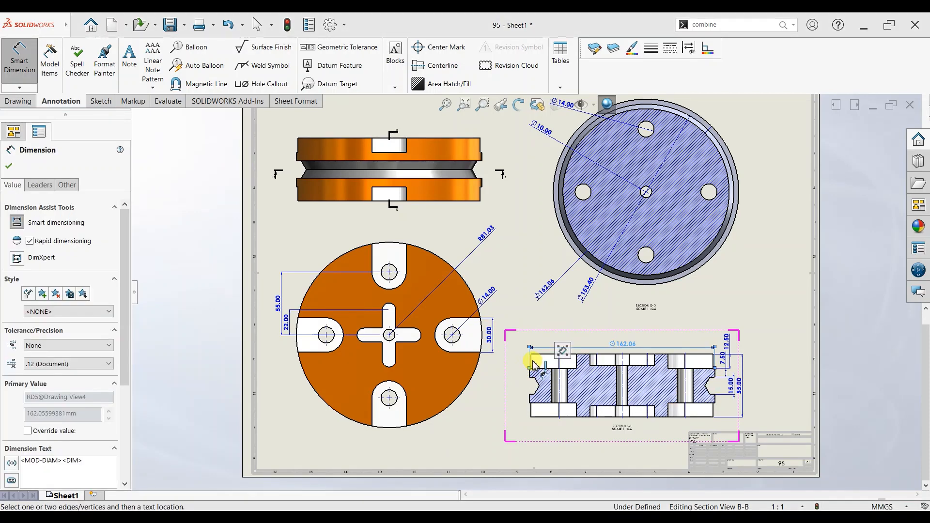
- Add diameter dimensions to the left-hand hole and the central hole in section view B-B
click(565, 383)
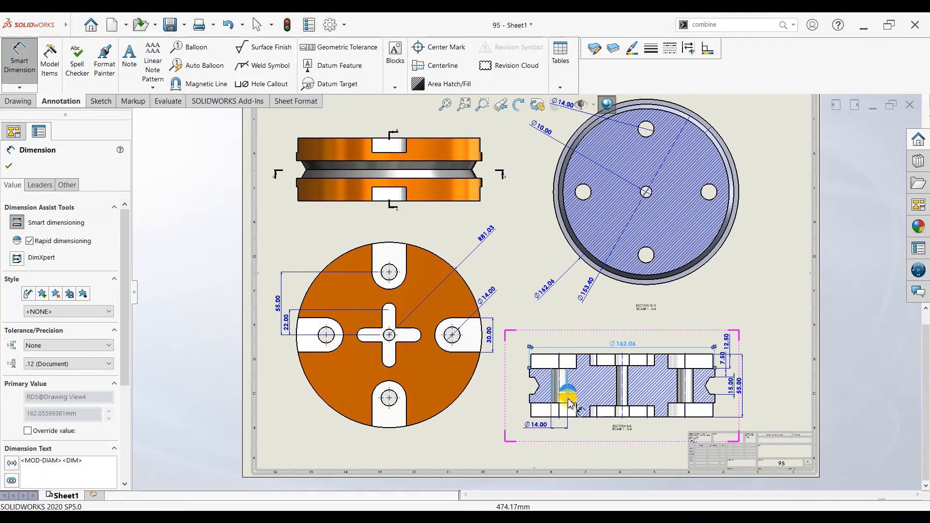
click(570, 402)
click(617, 390)
click(619, 390)
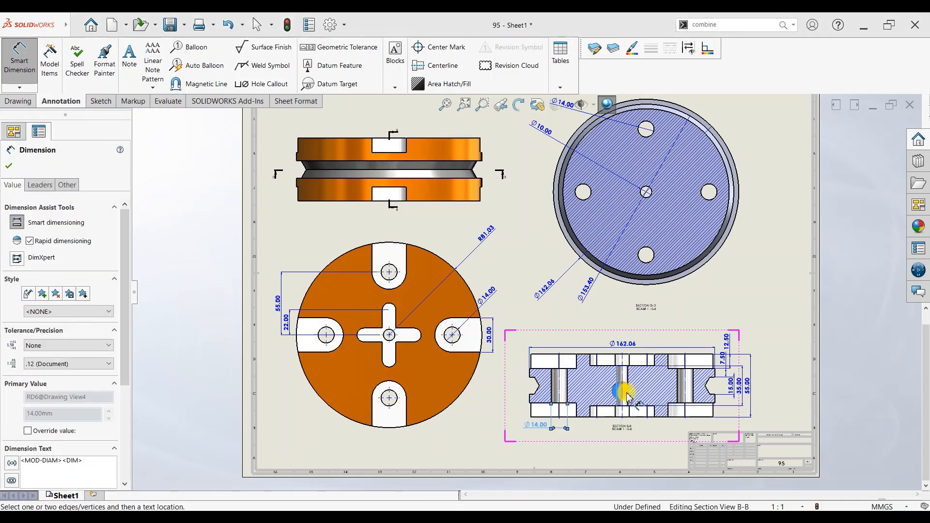
click(629, 401)
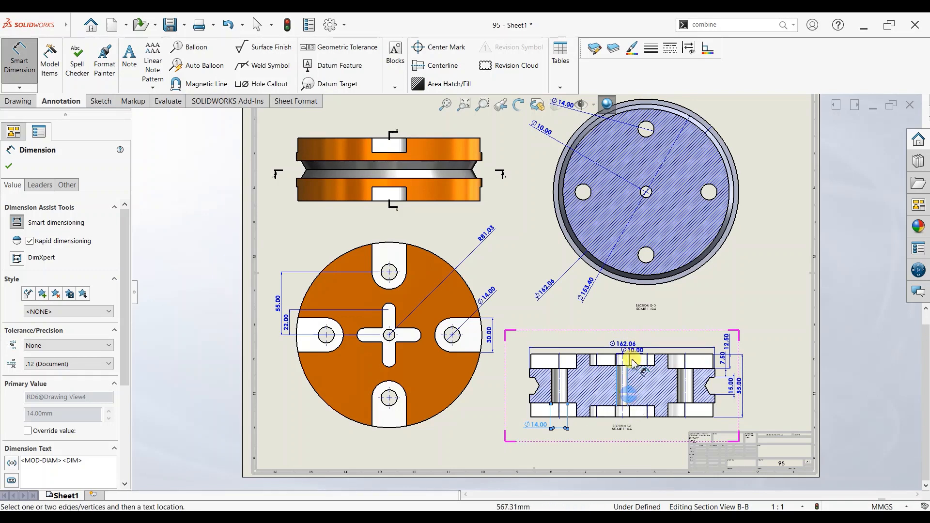
click(631, 391)
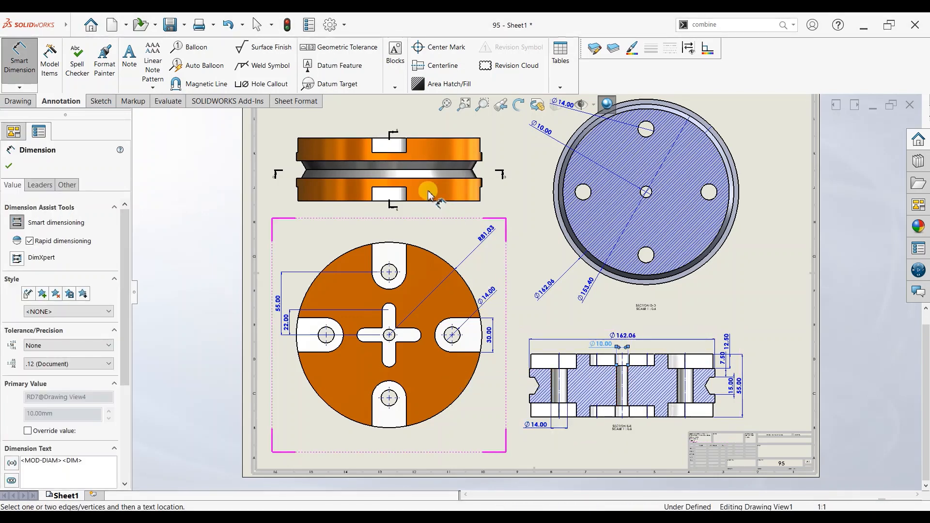
- Dimension the vertical width of the V-groove between its upper and lower edges in the front view
scroll(470, 163, down, 4)
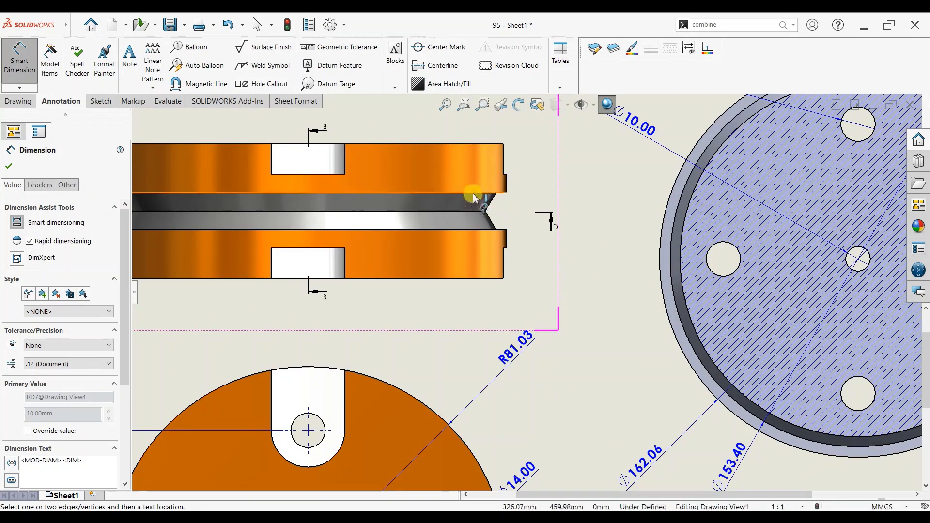
key(Escape)
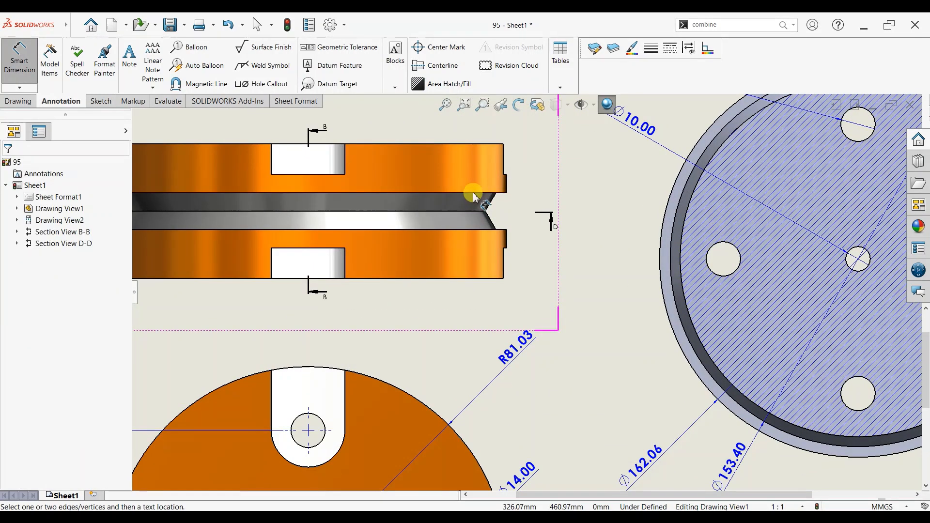
click(474, 195)
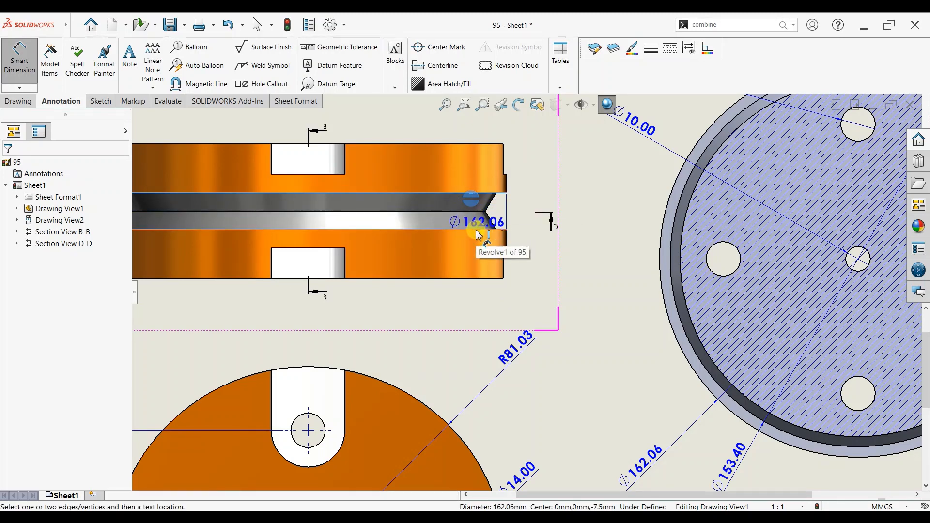
click(477, 230)
click(483, 212)
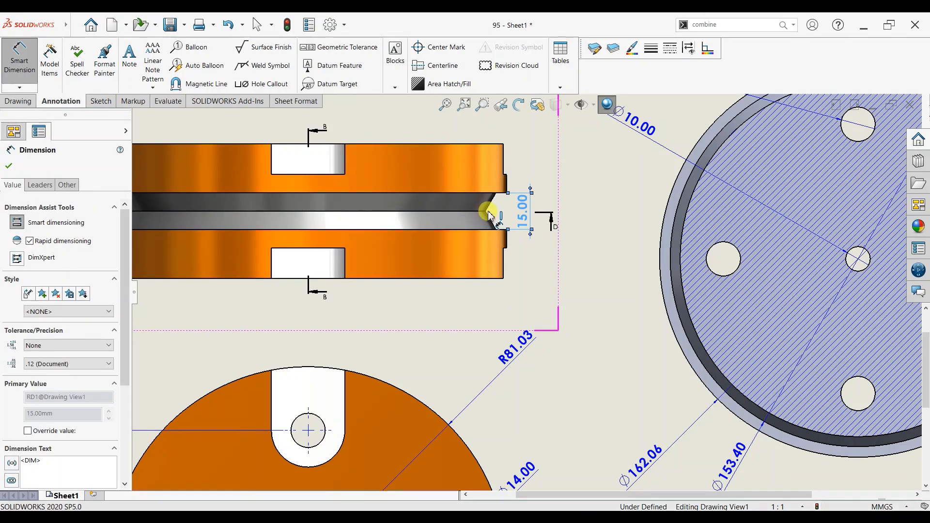
- Add an angle dimension between the two sloped flanks of the V-groove in the front view and finish dimensioning
click(490, 213)
scroll(489, 215, up, 2)
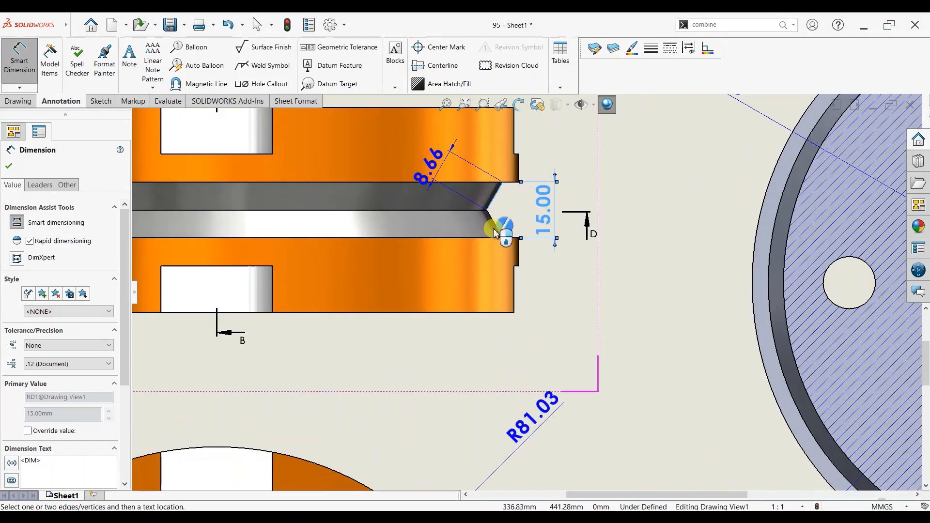
scroll(495, 233, up, 2)
click(493, 223)
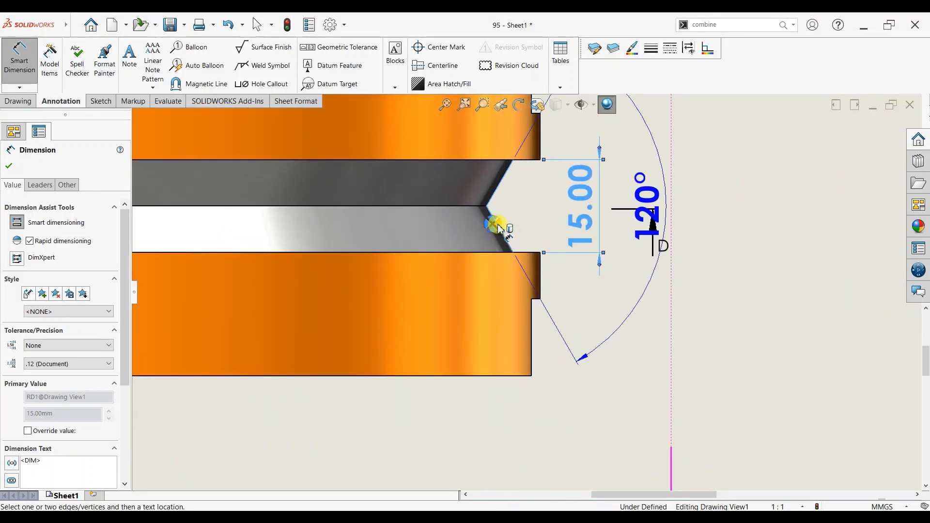
click(720, 232)
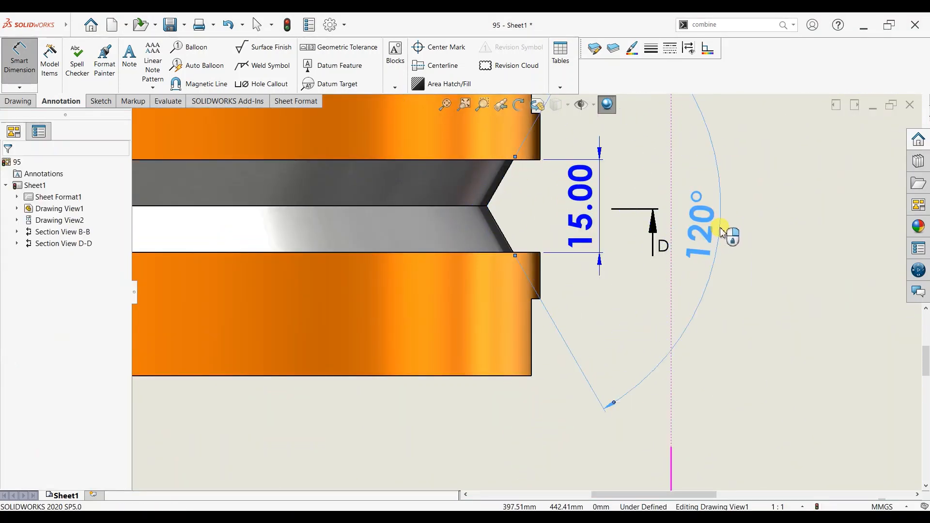
scroll(550, 244, down, 5)
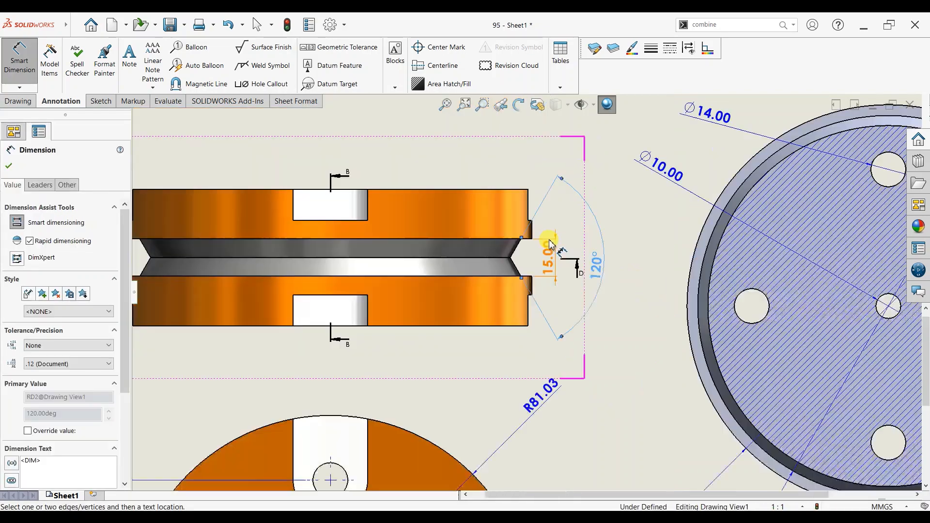
scroll(603, 352, down, 1)
scroll(569, 378, down, 3)
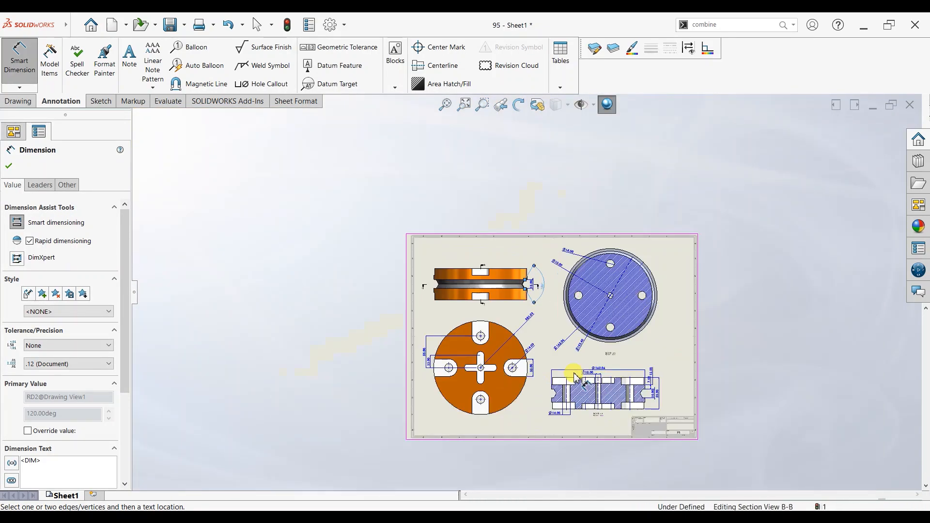
scroll(644, 368, up, 2)
scroll(731, 344, up, 2)
key(Escape)
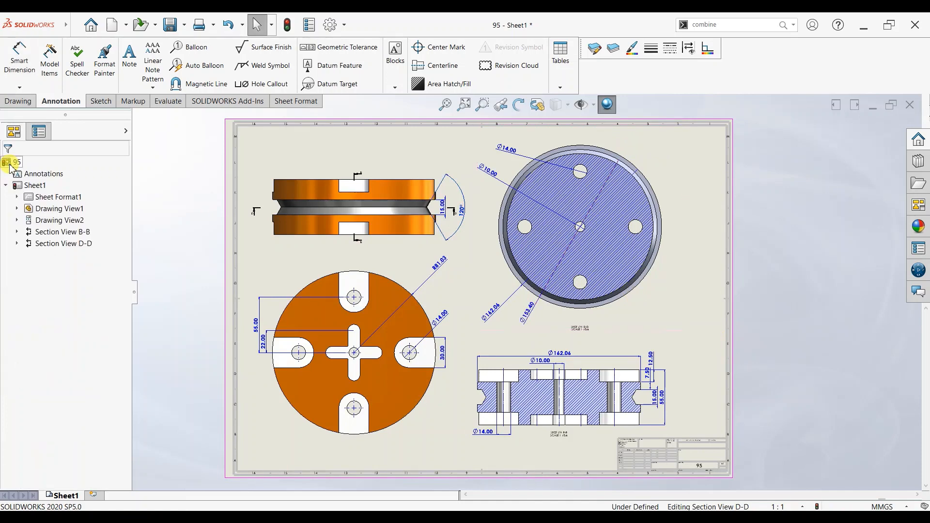
- Display the Ø153.40 dimension in section view D-D as a radius with a custom horizontal text position
scroll(687, 309, up, 1)
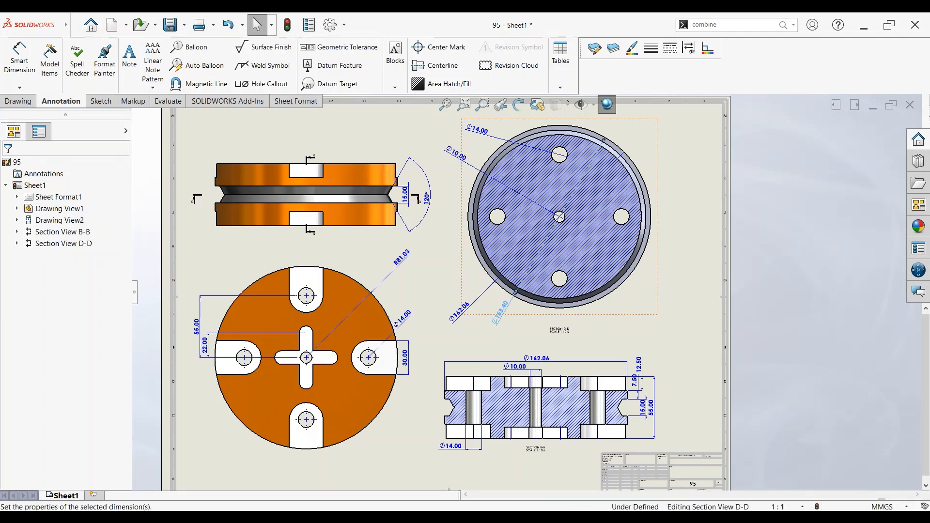
click(40, 185)
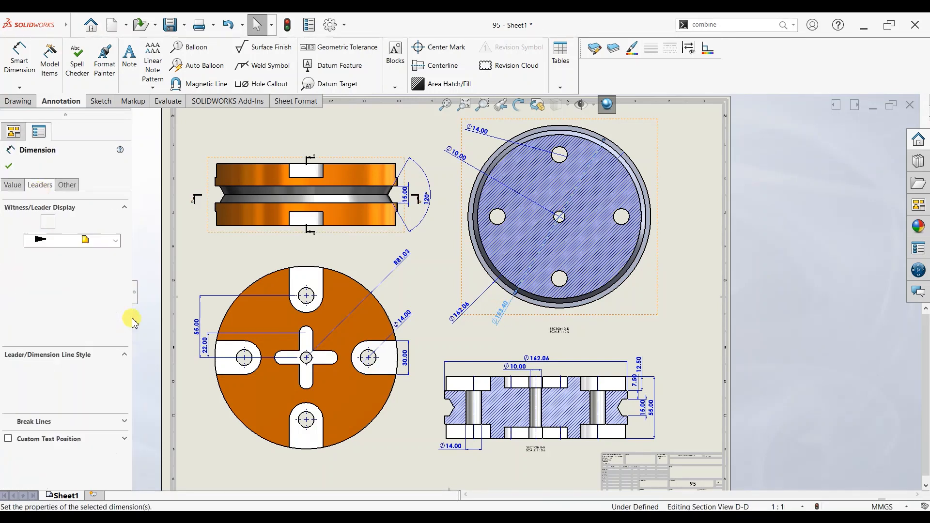
click(37, 439)
click(42, 454)
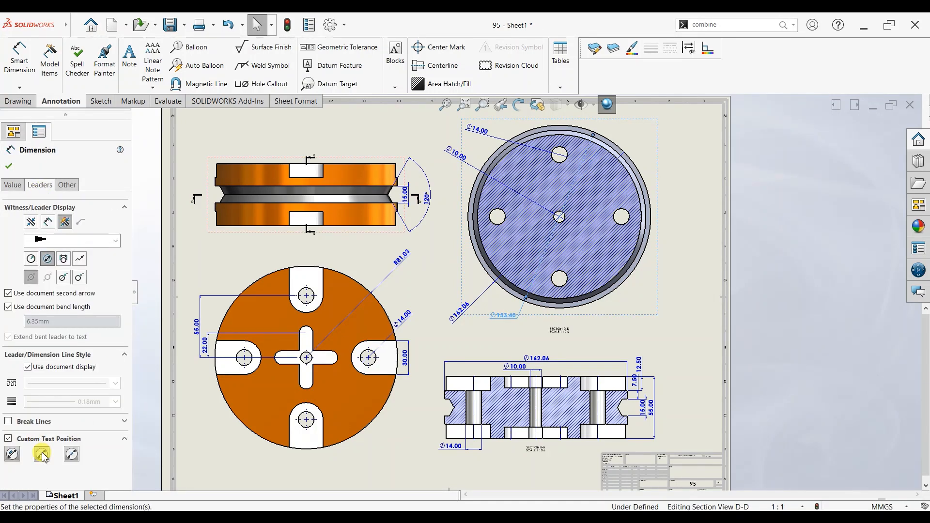
click(72, 455)
click(12, 454)
click(63, 260)
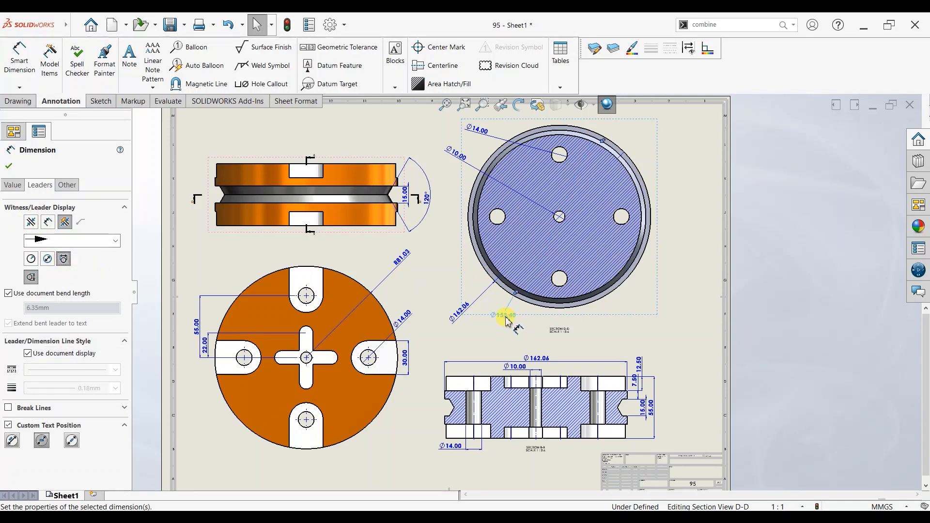
click(52, 261)
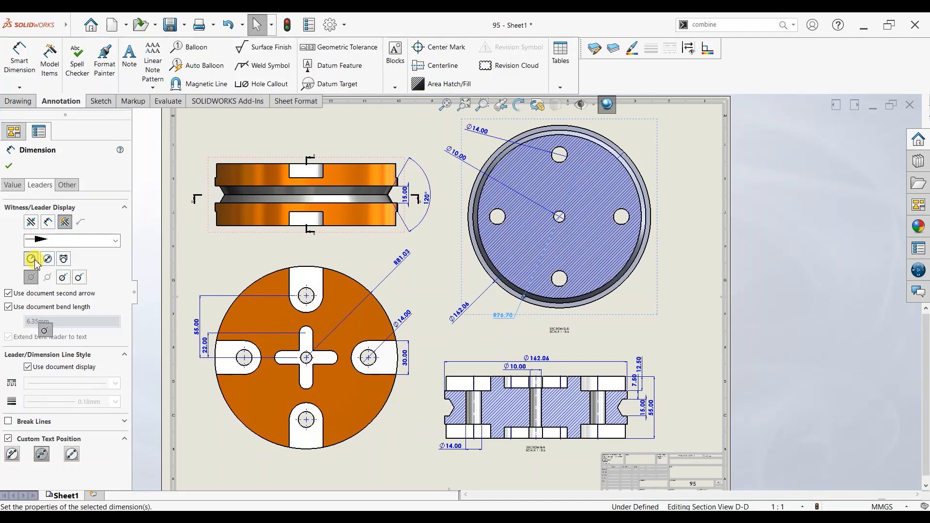
click(31, 259)
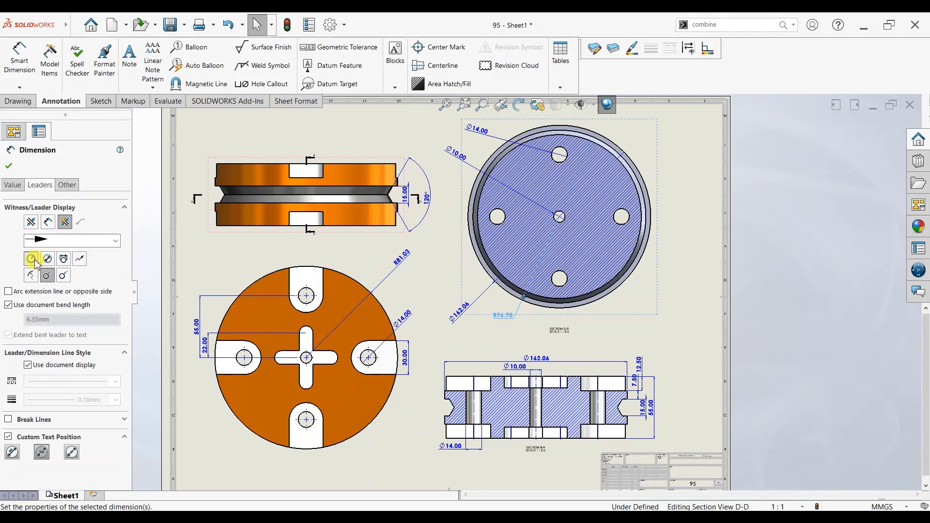
click(9, 167)
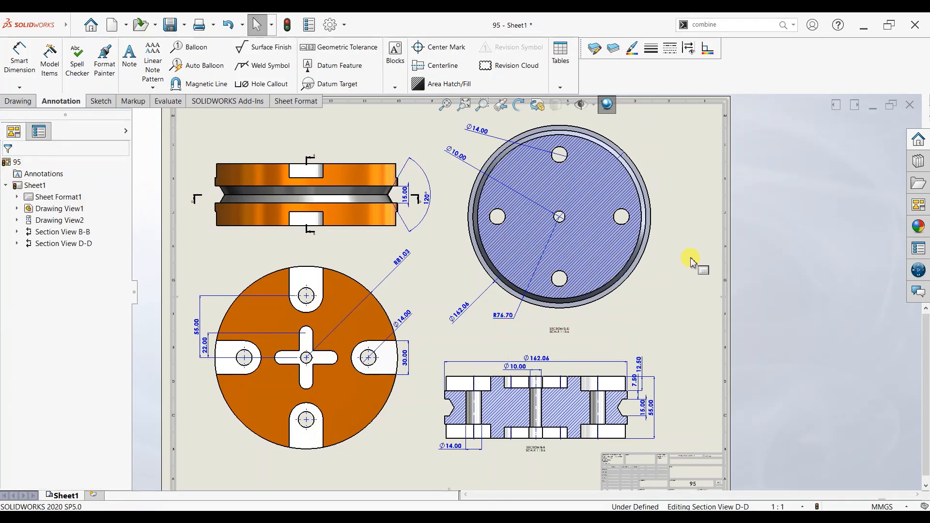
- Delete the central hole's diameter dimension from section view D-D
click(473, 166)
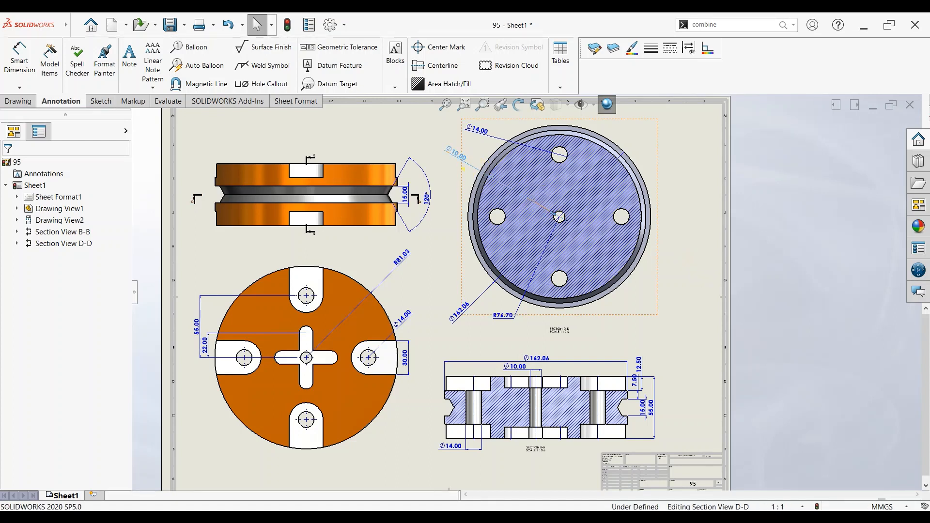
key(Delete)
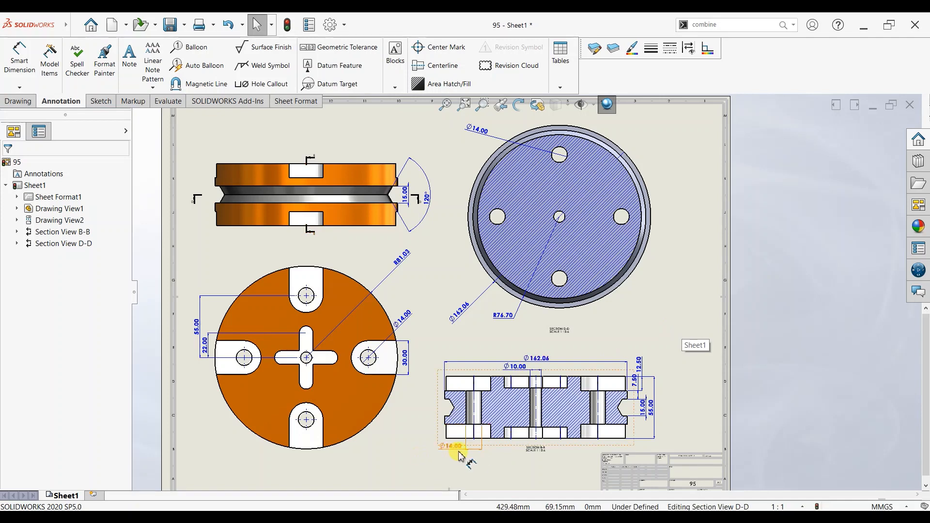
scroll(400, 310, up, 1)
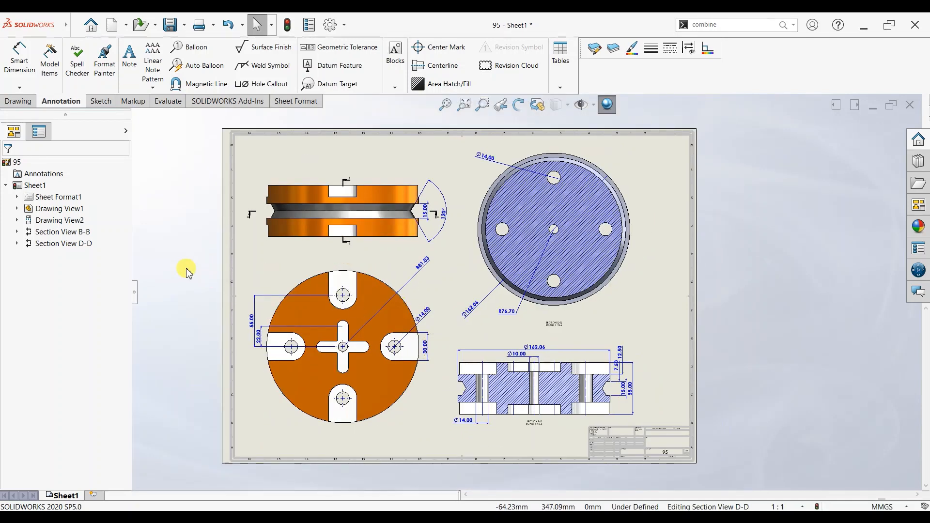
- Dimension the rounded end radius of the cross-shaped slot in the projected view below the front view
scroll(352, 334, down, 1)
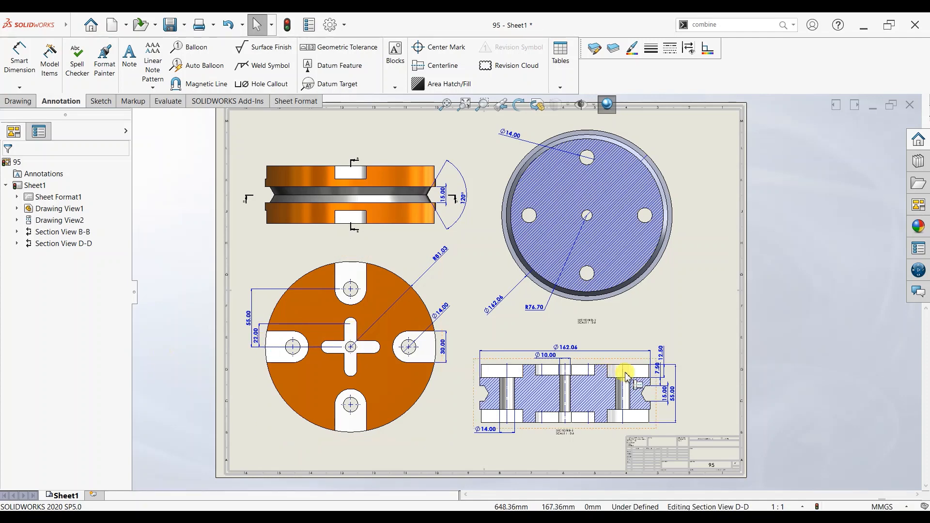
scroll(384, 369, down, 1)
click(19, 58)
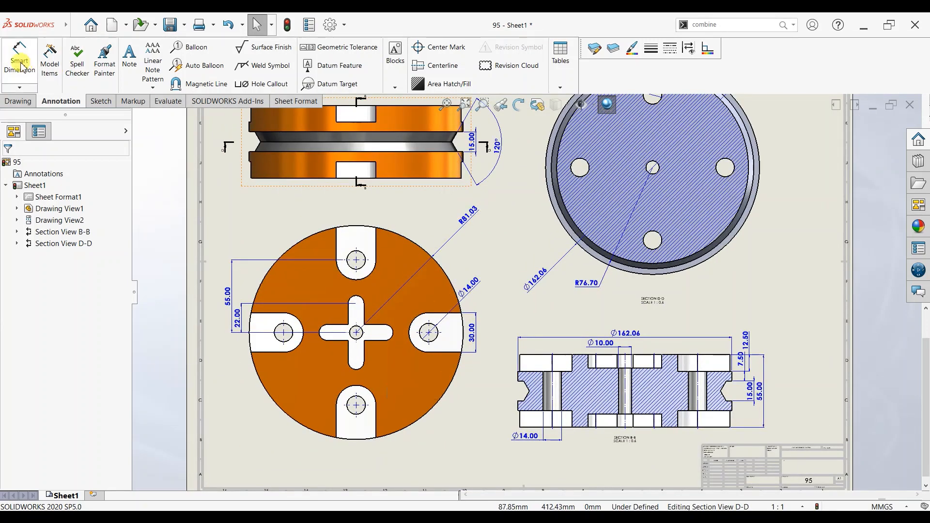
click(388, 340)
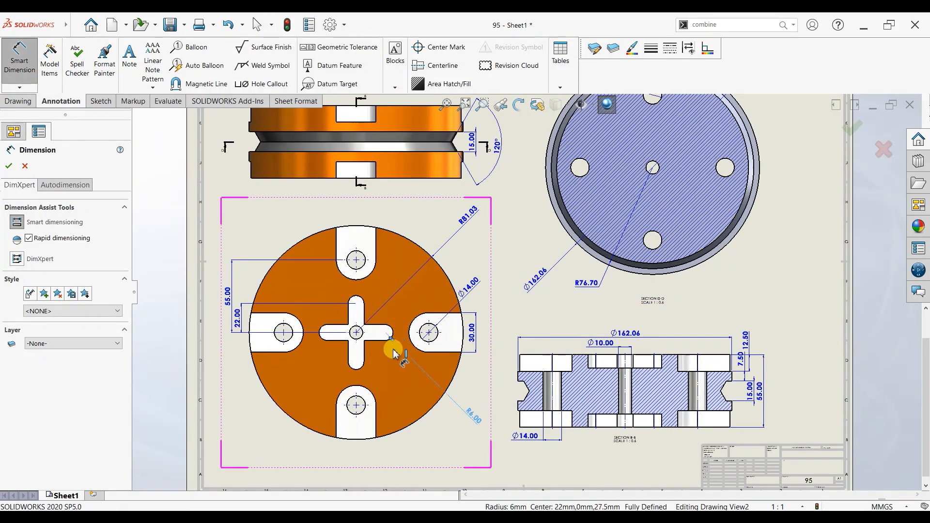
click(378, 361)
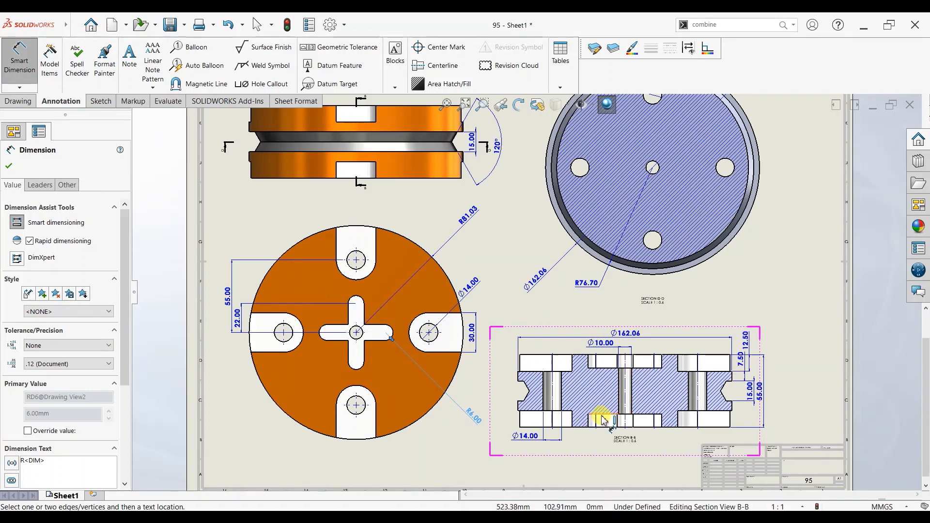
key(f)
scroll(668, 246, down, 1)
click(10, 166)
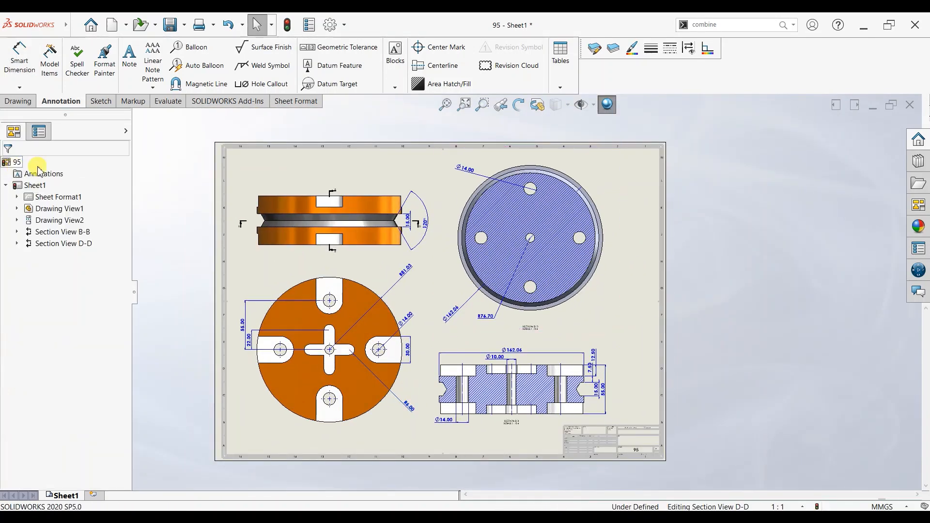
- Set the display style of section view D-D to Hidden Lines Visible
scroll(455, 205, down, 1)
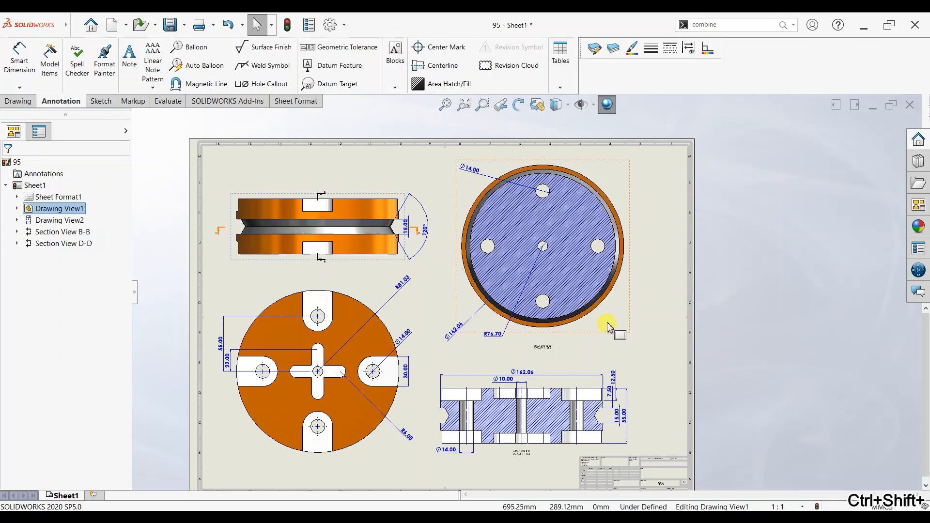
click(608, 328)
scroll(89, 353, down, 5)
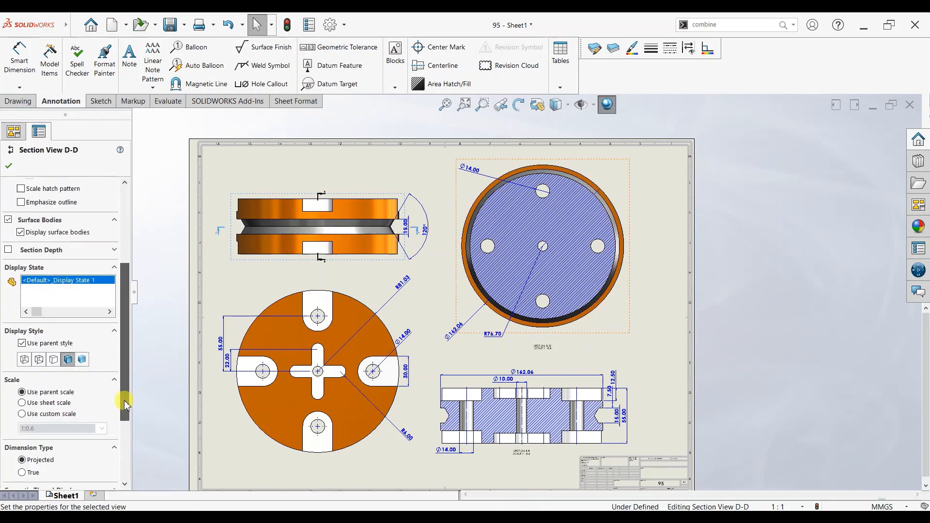
click(39, 359)
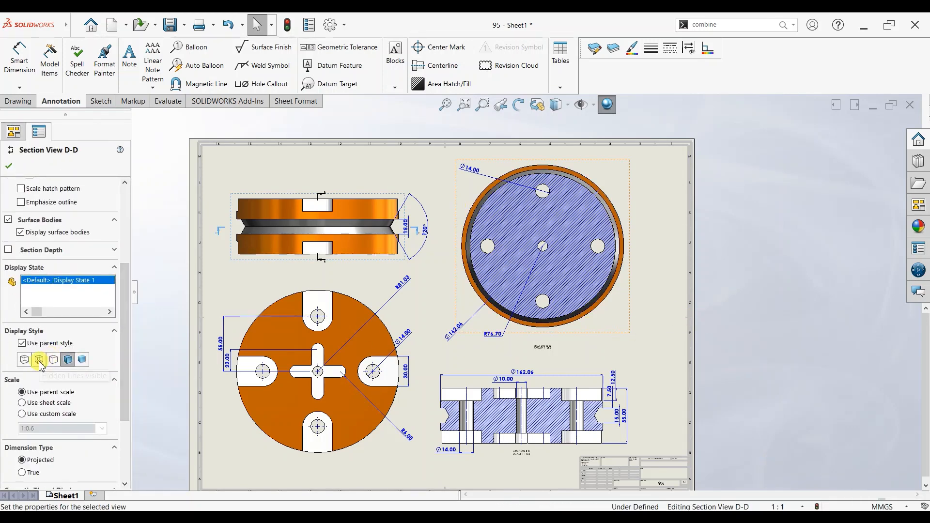
click(9, 167)
scroll(562, 252, up, 2)
scroll(51, 95, up, 1)
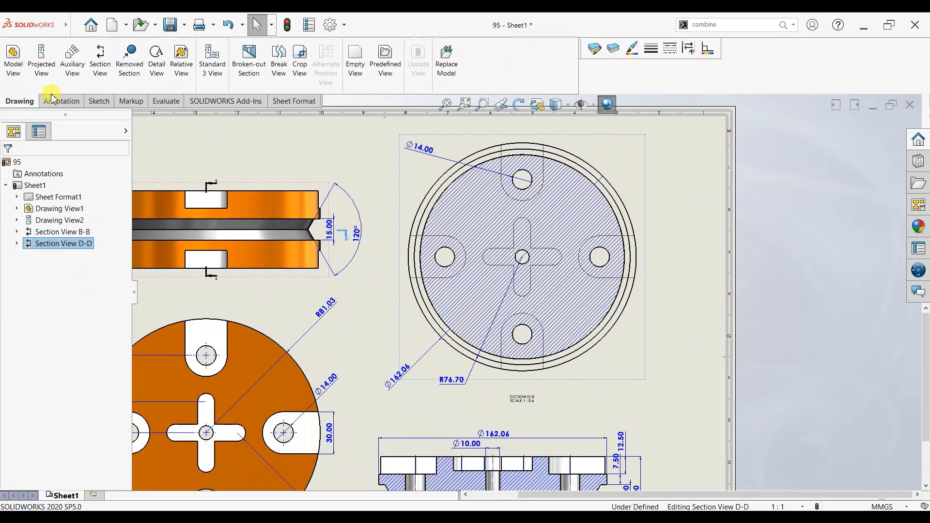
- Convert the hidden edges of the four rounded slots and the central cross in section view D-D into sketch entities
click(98, 101)
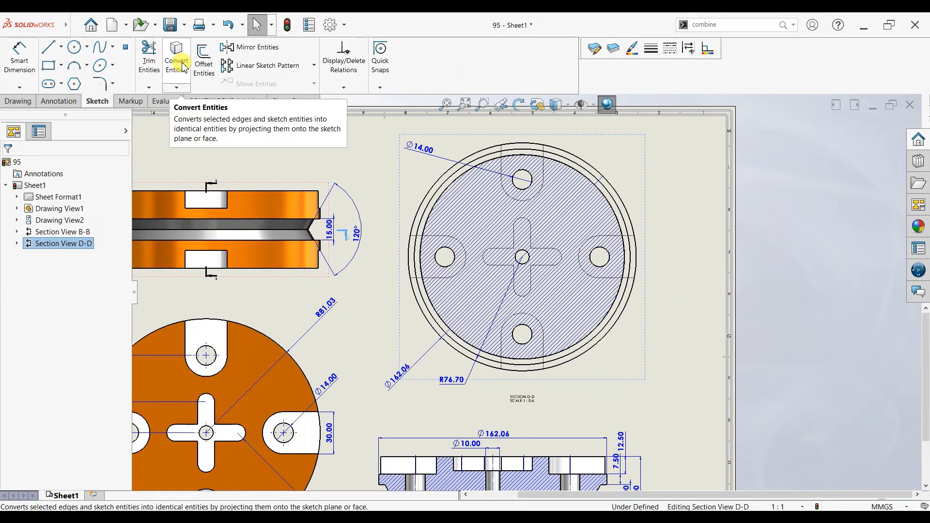
click(501, 169)
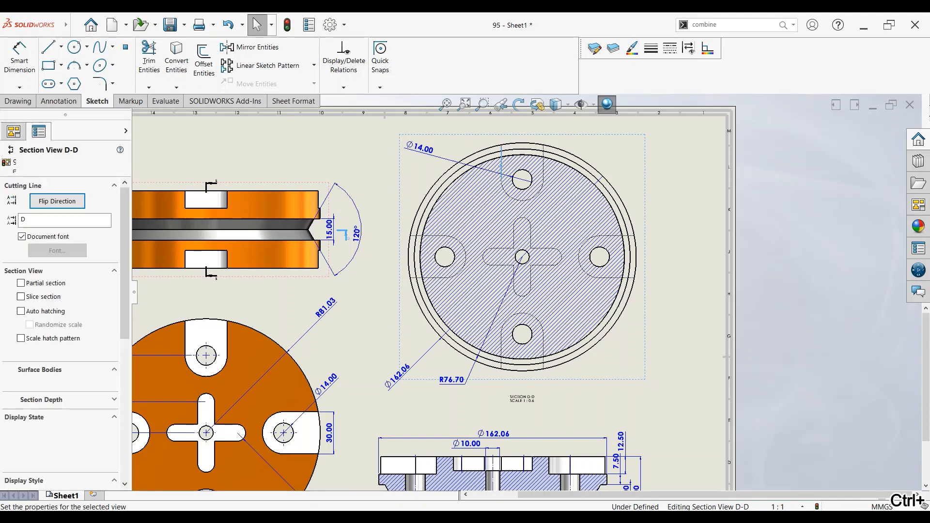
ctrl+click(514, 199)
ctrl+click(525, 189)
click(553, 186)
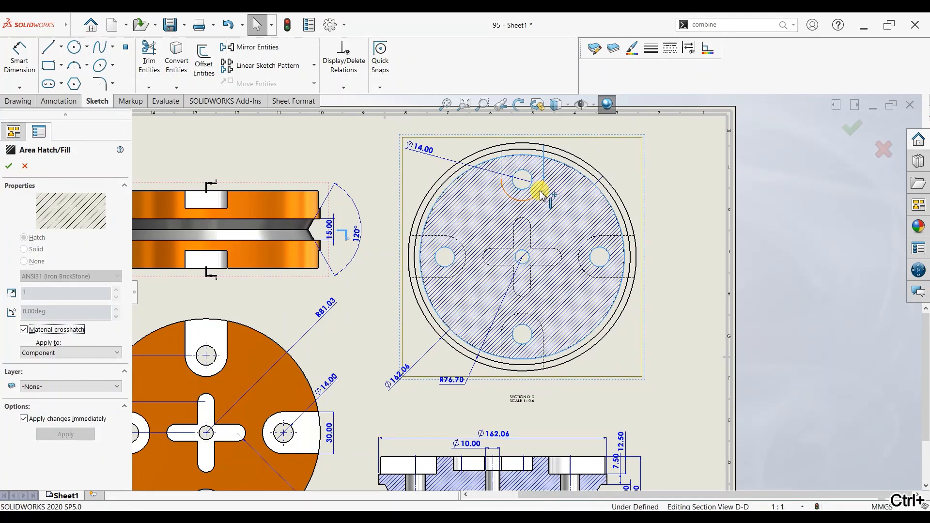
click(501, 176)
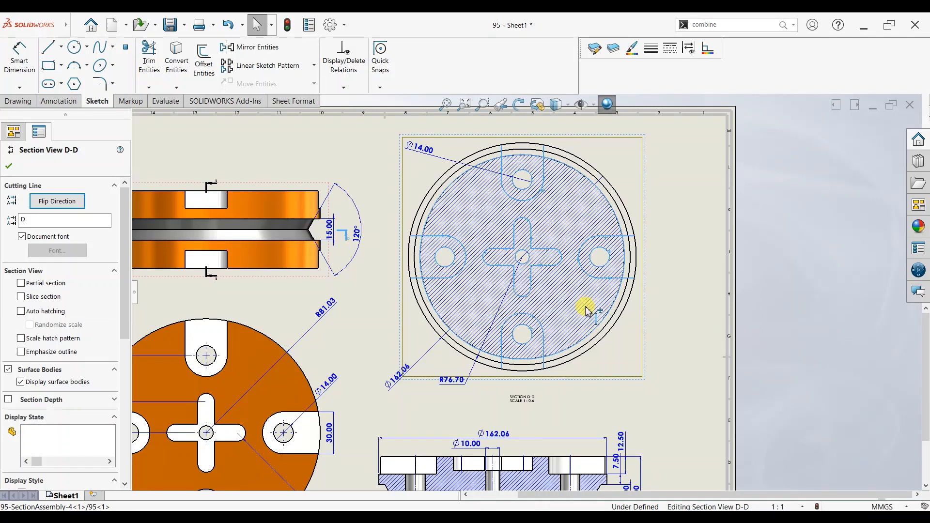
click(175, 72)
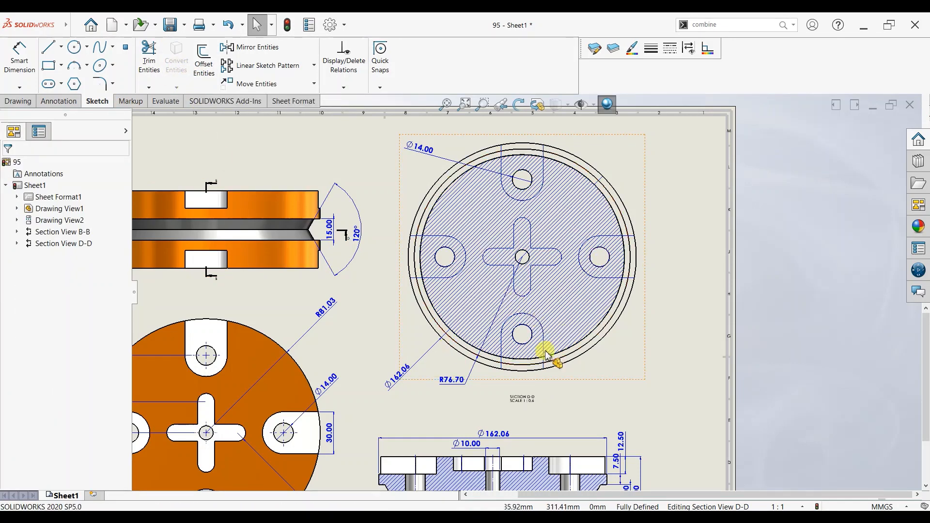
- Set the display style of section view D-D to Shaded With Edges
scroll(564, 261, up, 5)
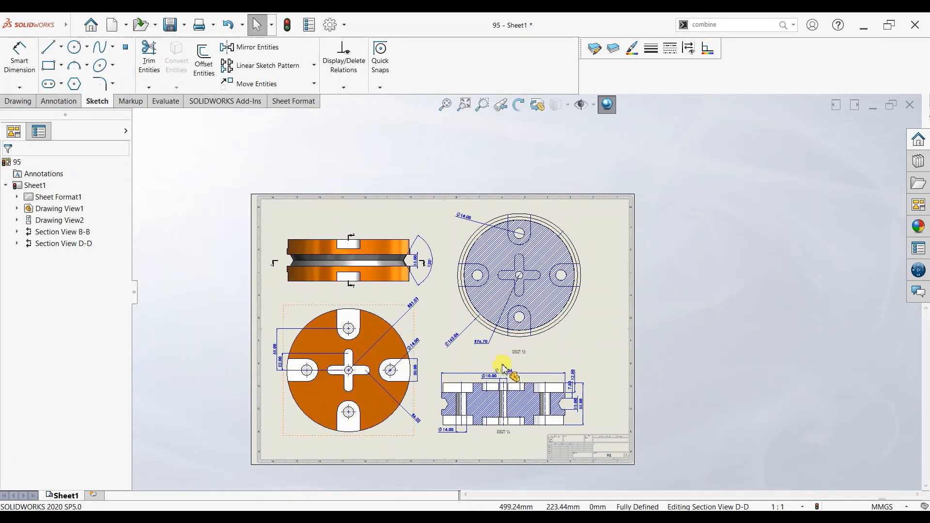
click(569, 338)
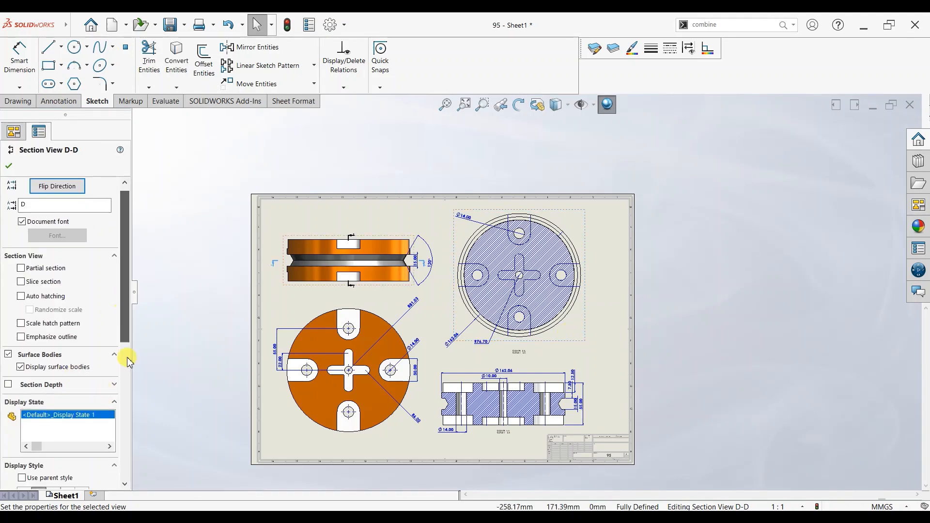
scroll(125, 356, down, 5)
click(68, 314)
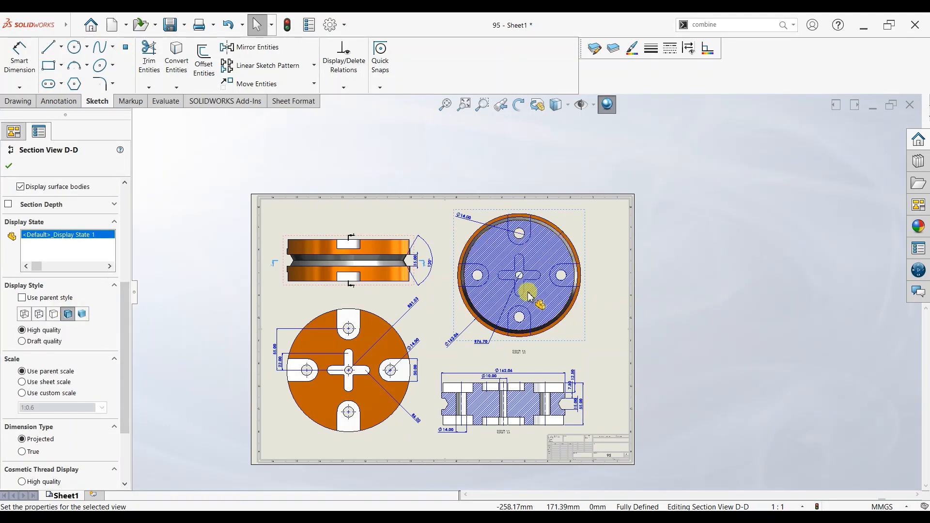
scroll(516, 317, down, 2)
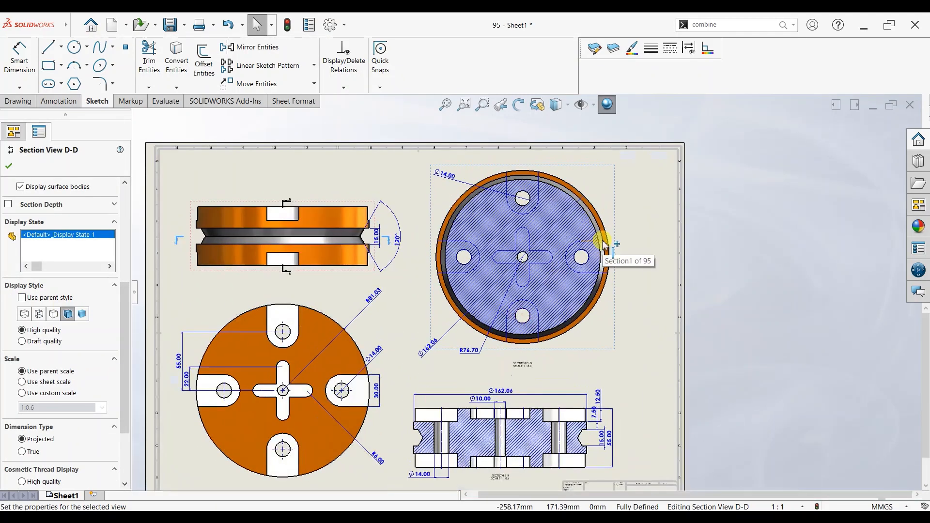
click(8, 167)
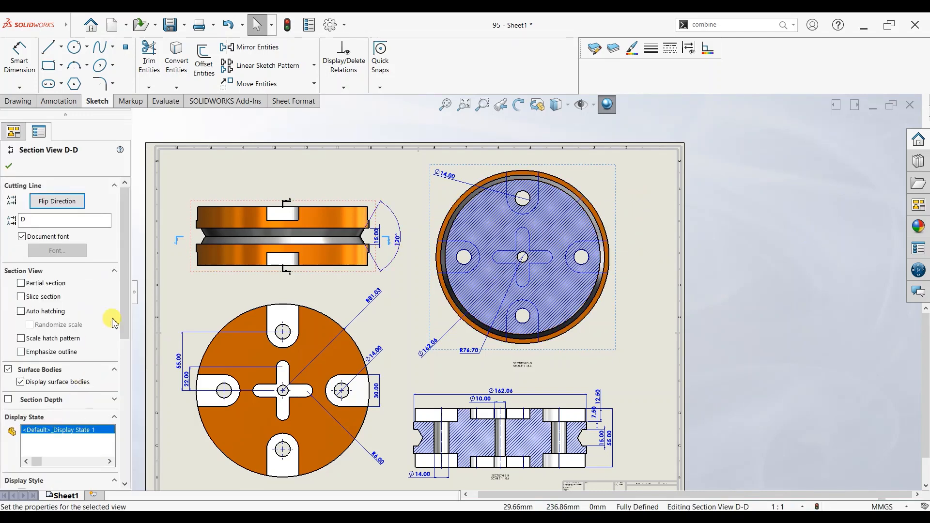
- Try the Hidden Lines Visible display style on section view D-D with the converted slot outlines in place
scroll(124, 331, down, 5)
click(39, 286)
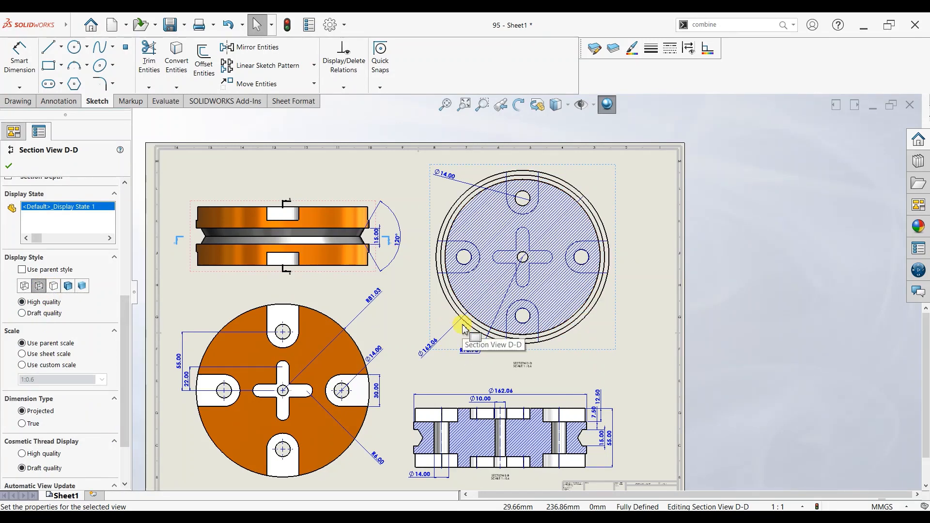
click(9, 166)
scroll(630, 409, up, 2)
scroll(648, 294, down, 1)
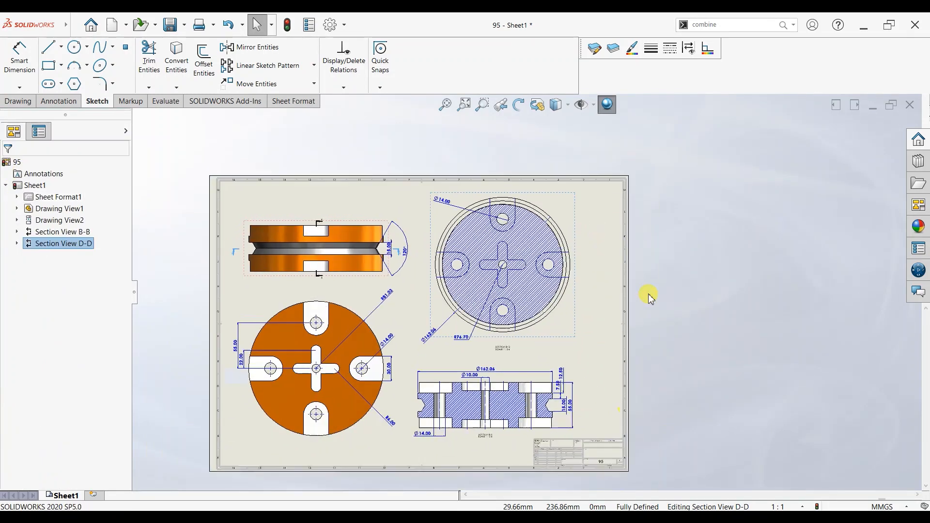
scroll(648, 294, down, 1)
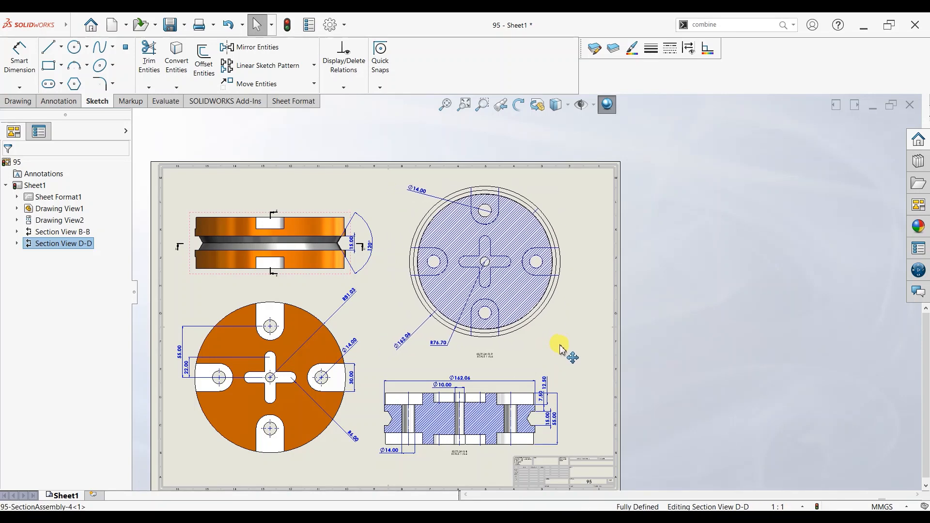
- Nudge section view D-D slightly downward on the sheet and deselect it
drag(560, 345, 560, 346)
click(637, 350)
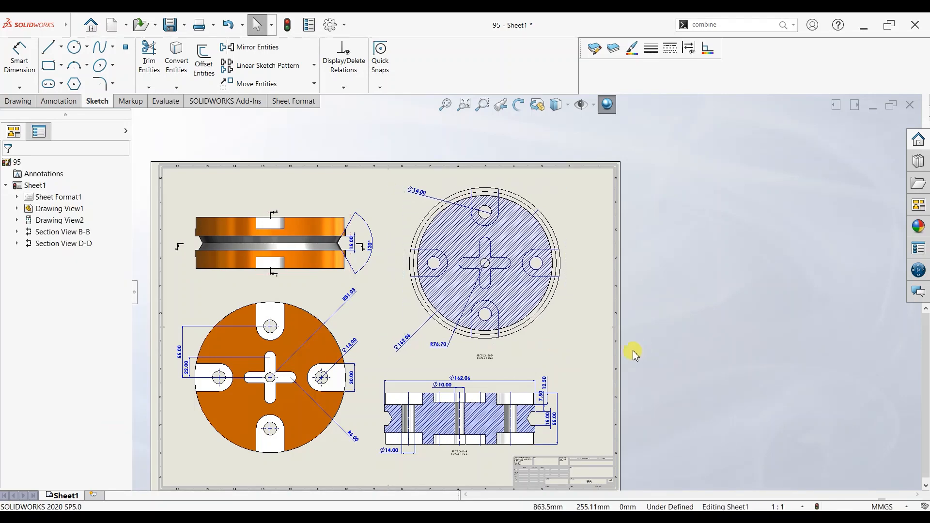
scroll(630, 350, up, 2)
scroll(439, 394, down, 1)
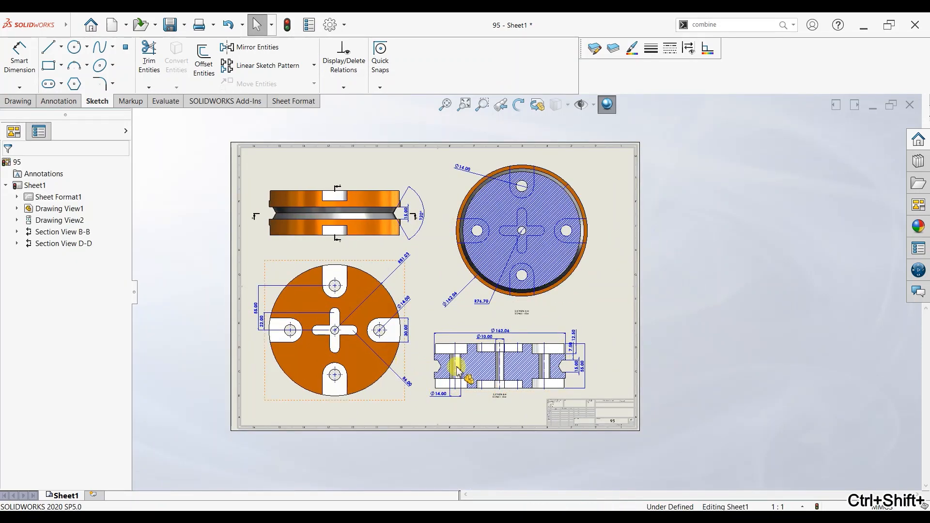
- Dimension the depth of the upper central cross-shaped recess in section view B-B
scroll(452, 358, down, 2)
click(29, 53)
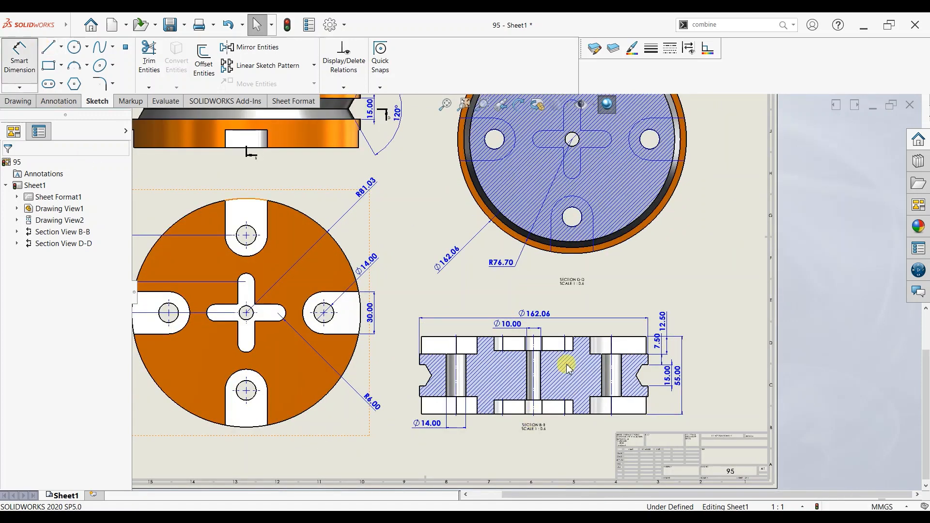
click(509, 337)
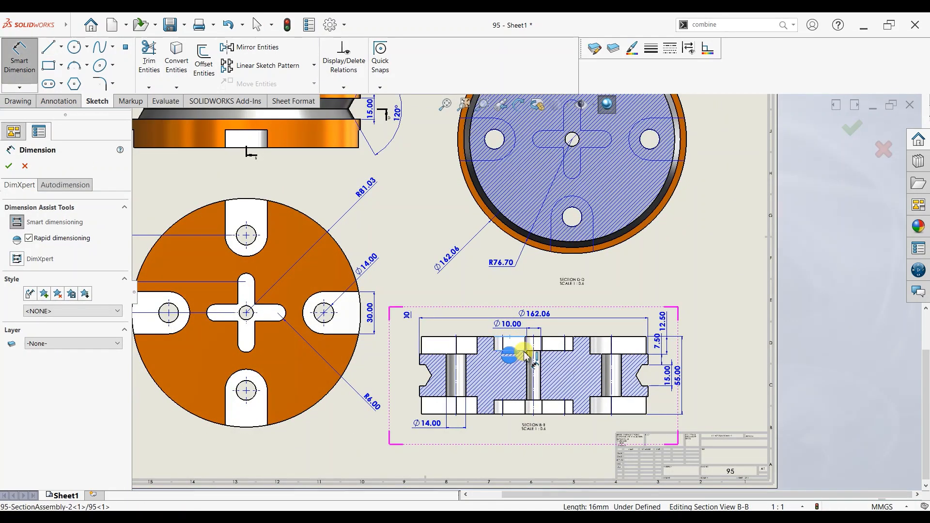
click(523, 351)
click(522, 352)
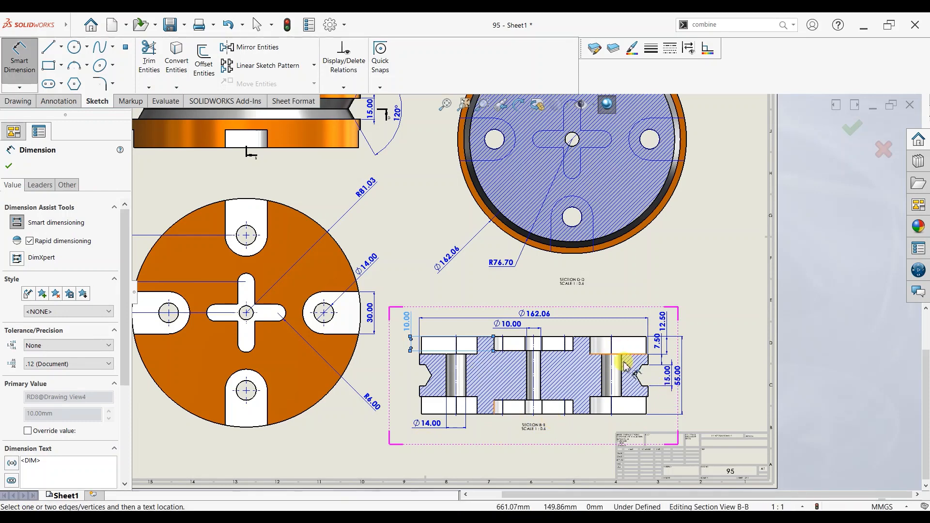
click(10, 167)
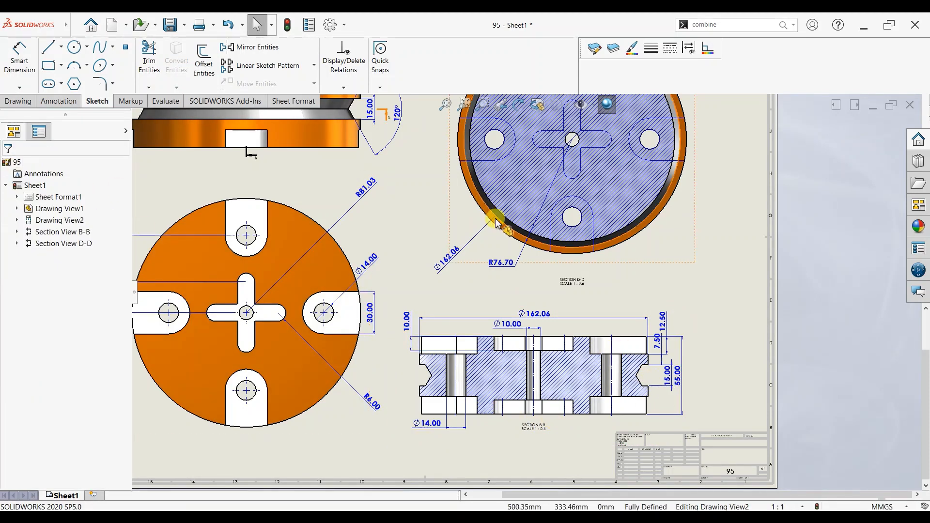
- Display the outer circle's diameter dimension in section view D-D as a radius with its arrows outside
scroll(509, 235, up, 2)
scroll(512, 239, down, 1)
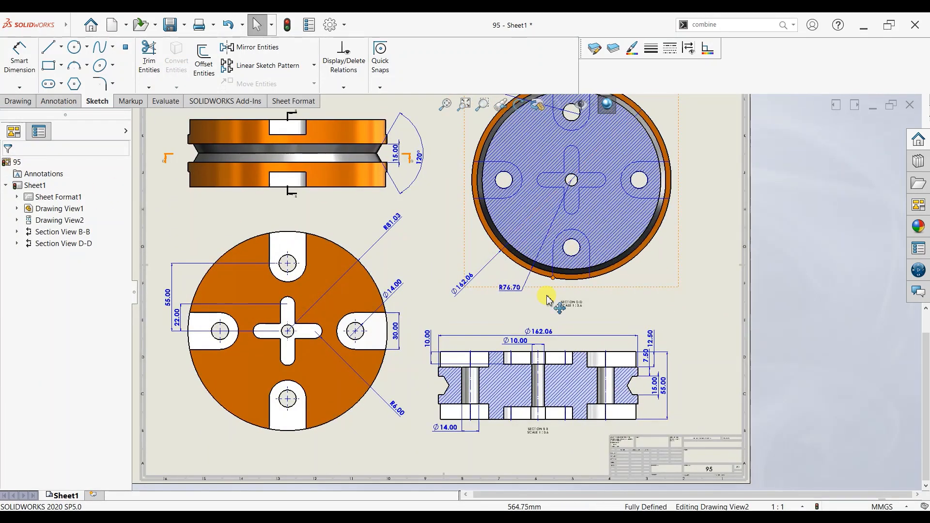
click(467, 280)
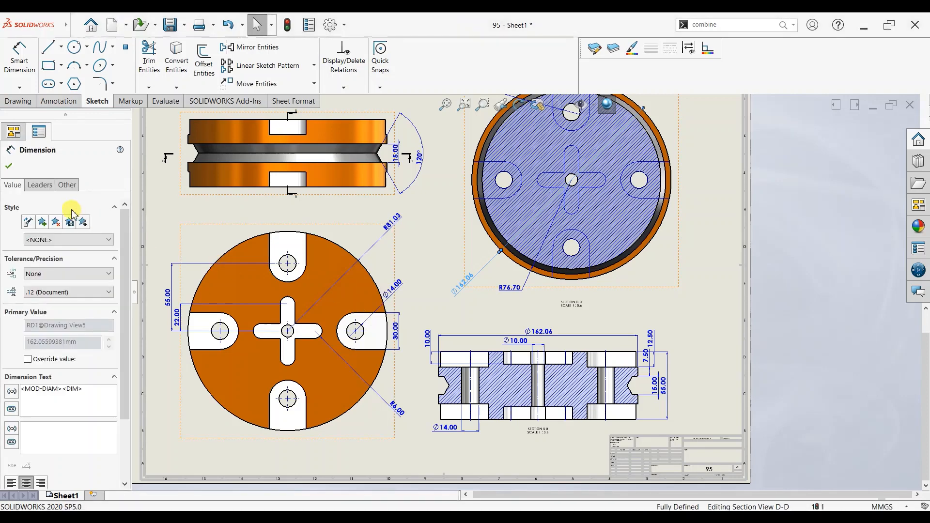
click(39, 185)
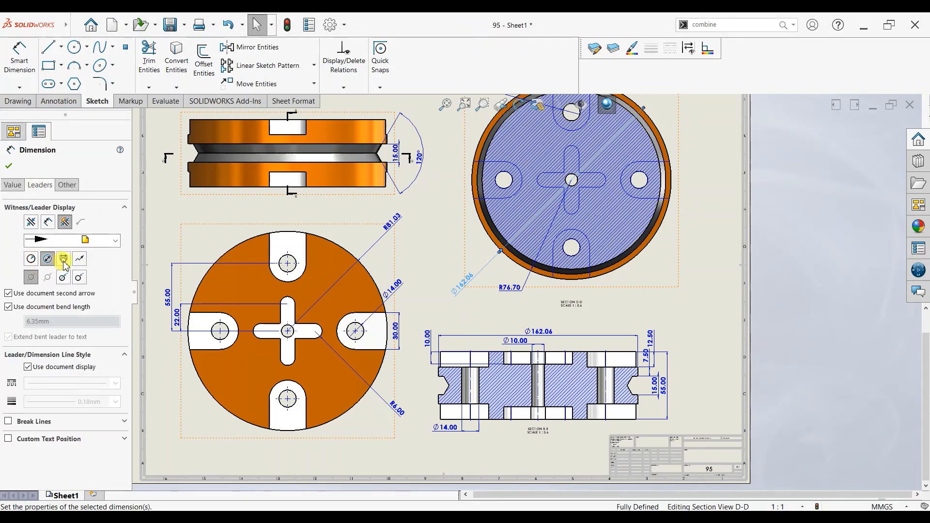
click(64, 262)
click(46, 259)
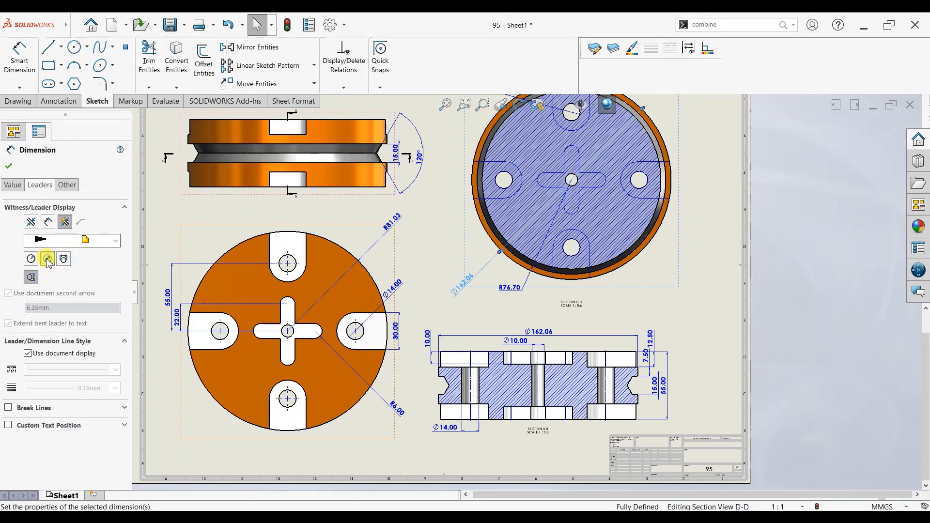
click(48, 223)
click(34, 224)
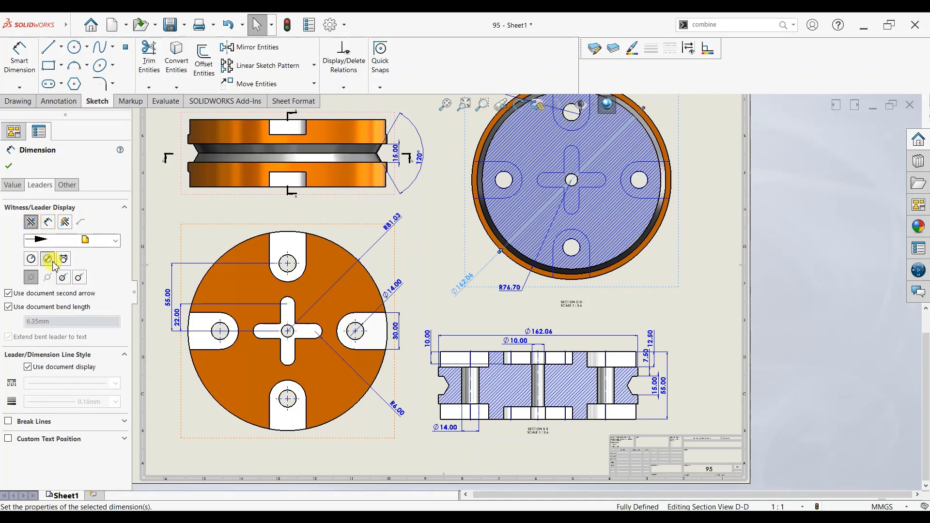
click(32, 260)
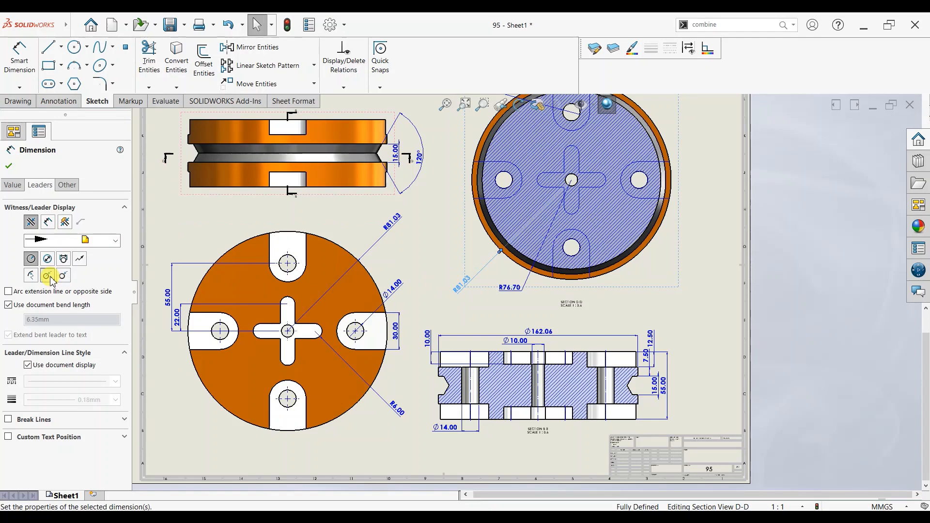
click(11, 165)
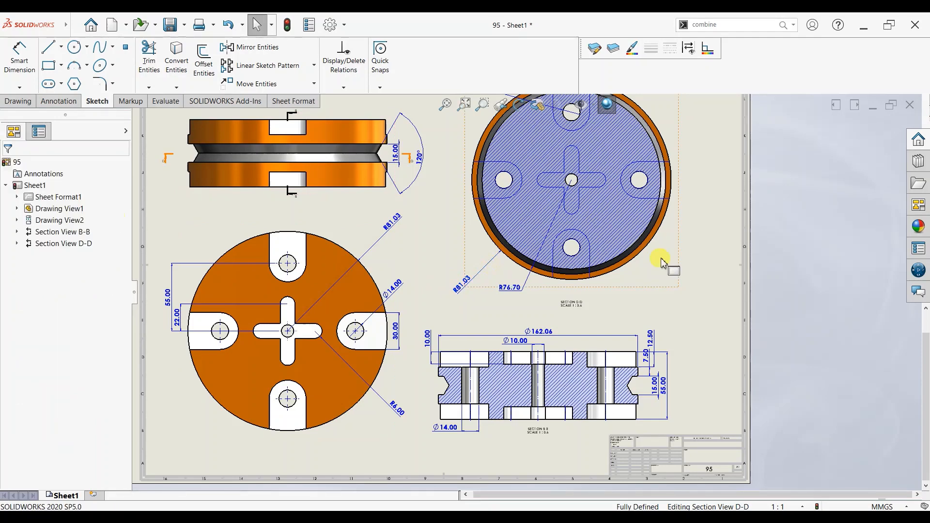
- Set the color for the next drawn lines to the custom green with nothing selected on the sheet
key(f)
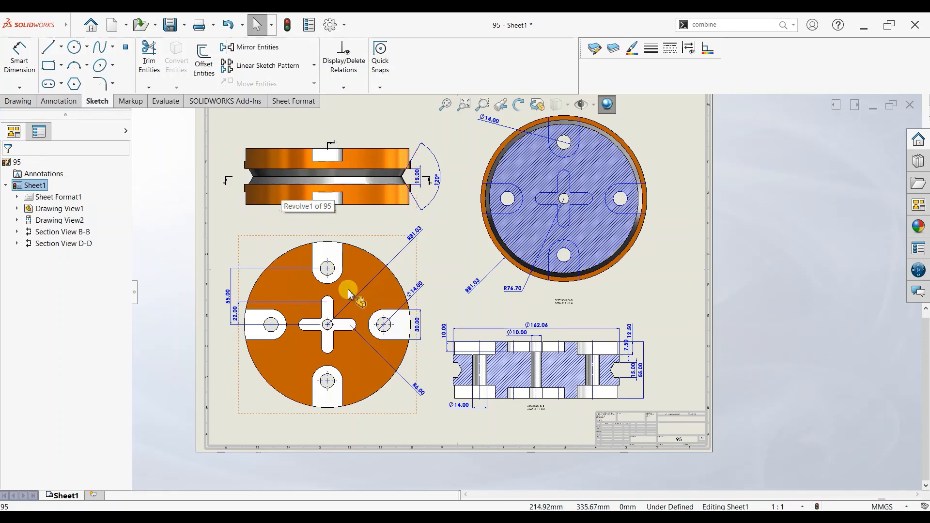
scroll(849, 334, up, 3)
scroll(750, 194, down, 2)
scroll(324, 300, down, 1)
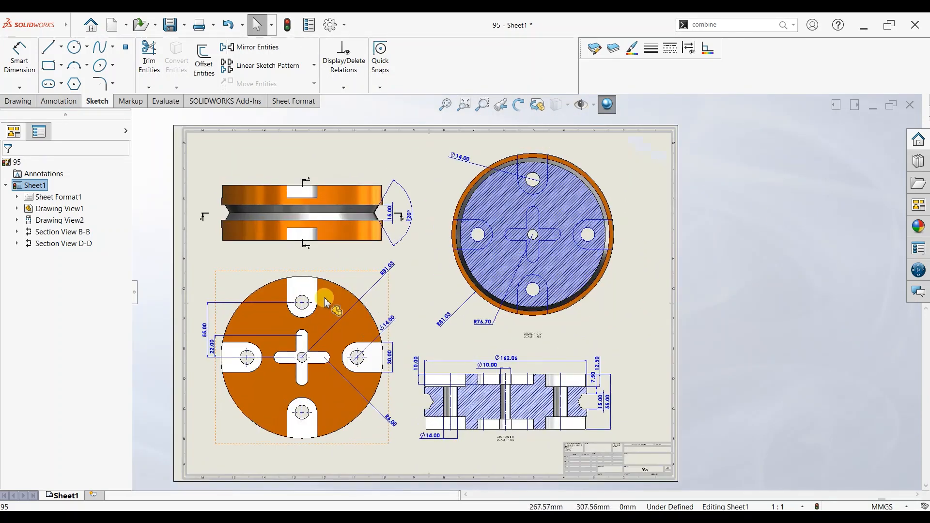
scroll(326, 301, down, 1)
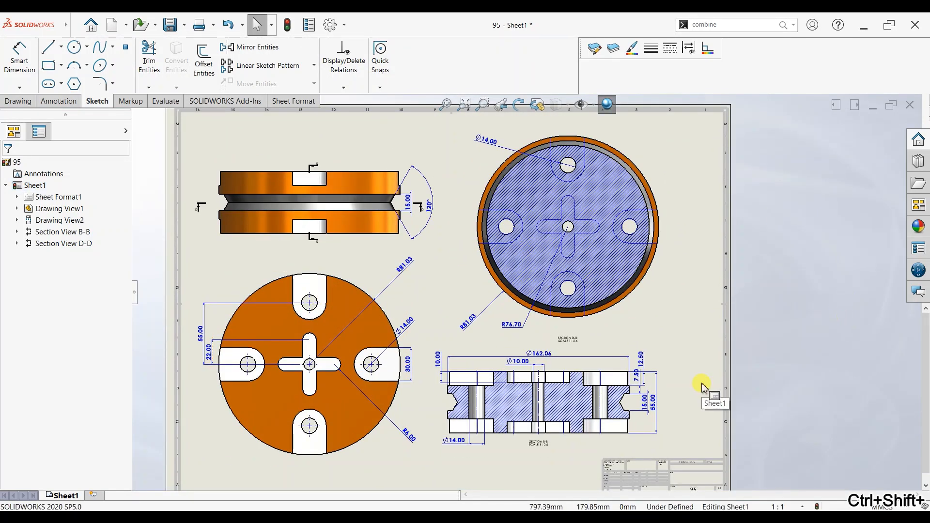
scroll(701, 386, up, 2)
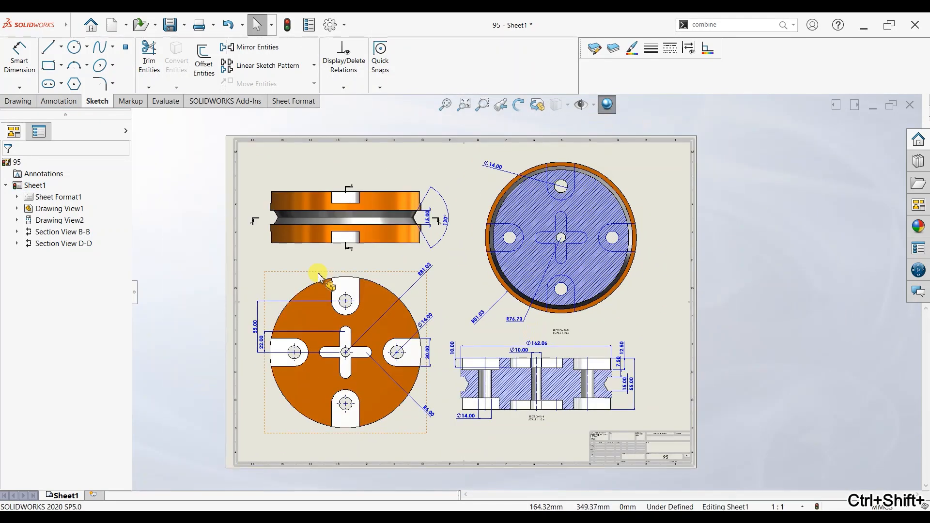
scroll(320, 277, down, 1)
click(632, 49)
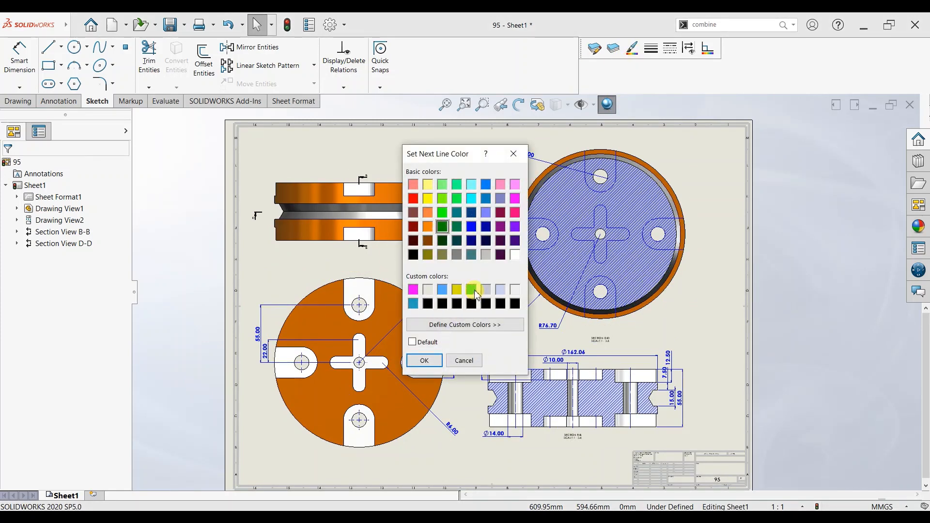
click(424, 360)
- Select the dimensions and annotations across all four drawing views, recolor them with the custom green, and deselect them
drag(726, 137, 248, 455)
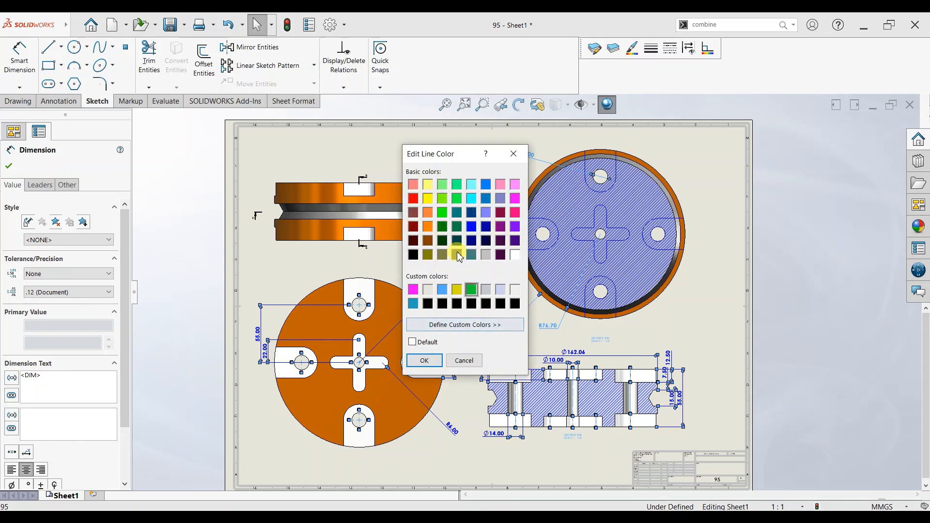
click(424, 360)
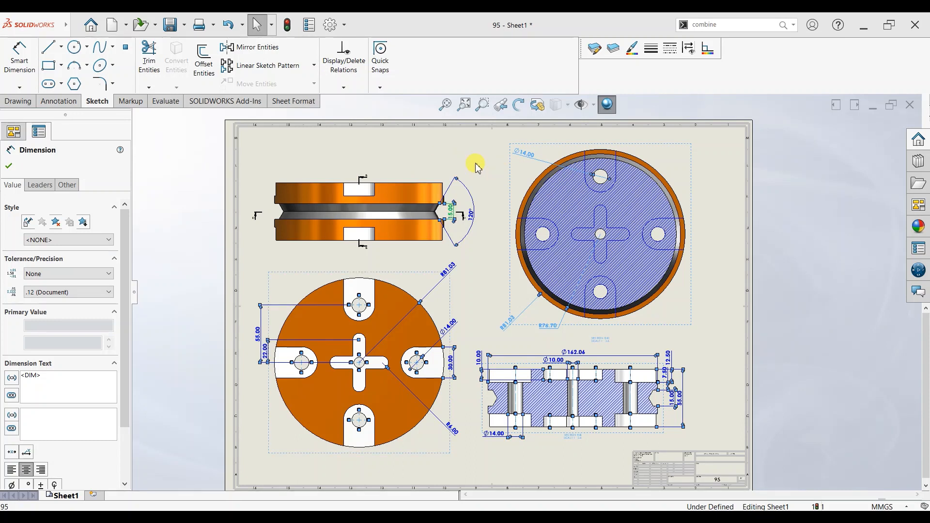
click(478, 271)
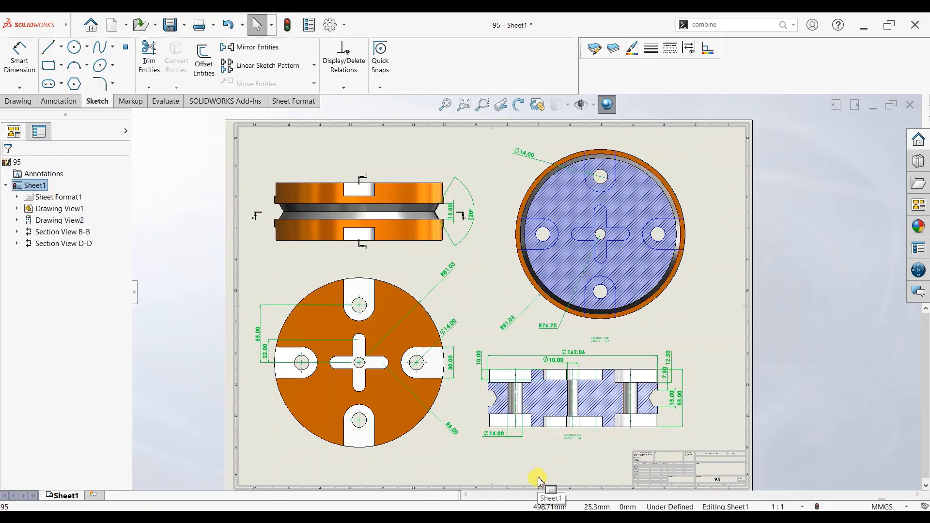
- Examine the recolored drawing on the sheet and in print preview, both close up and as a full page
scroll(618, 425, down, 5)
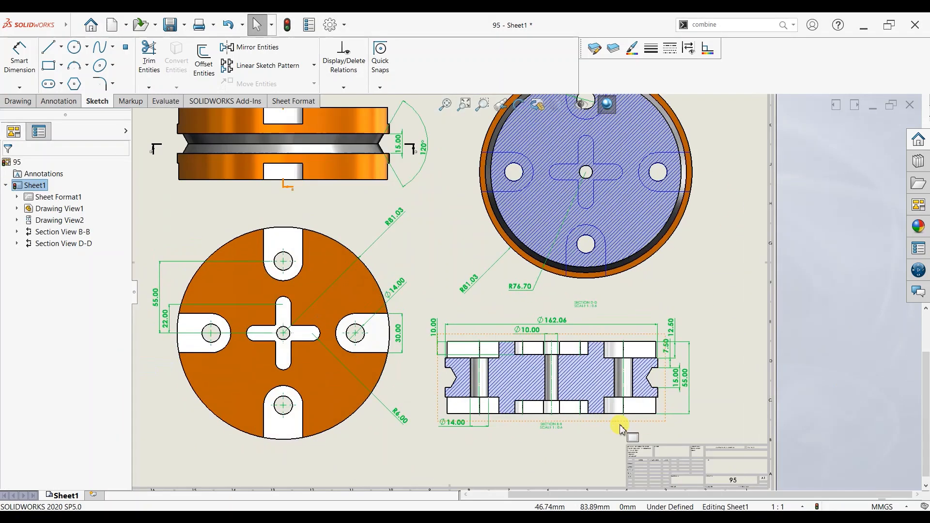
scroll(723, 319, up, 6)
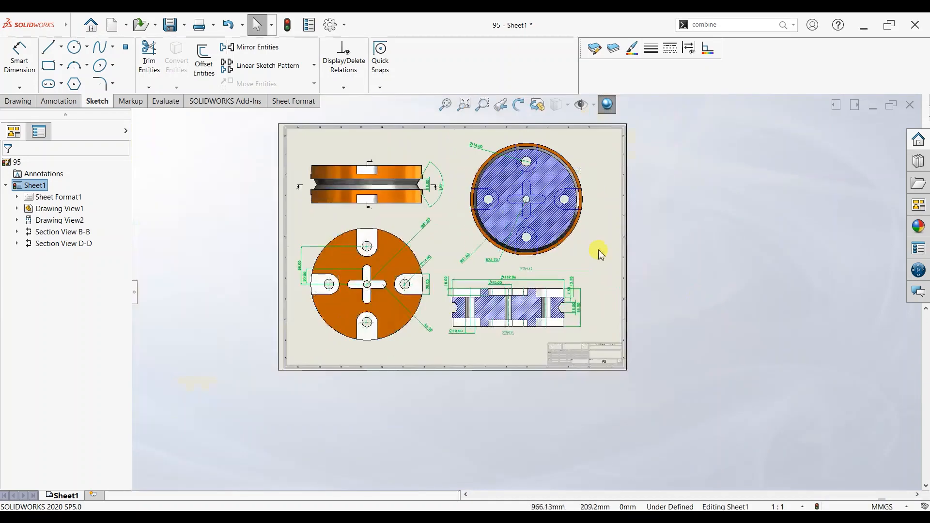
scroll(441, 179, down, 2)
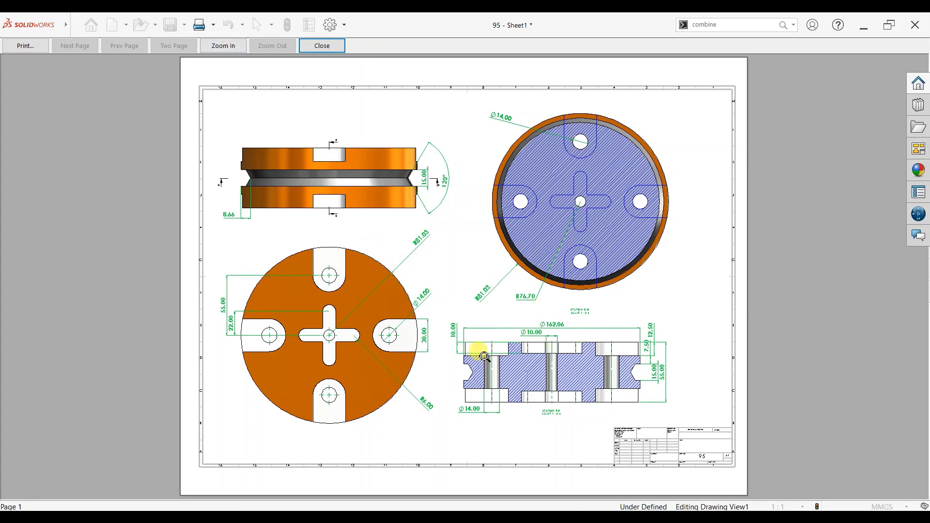
click(470, 328)
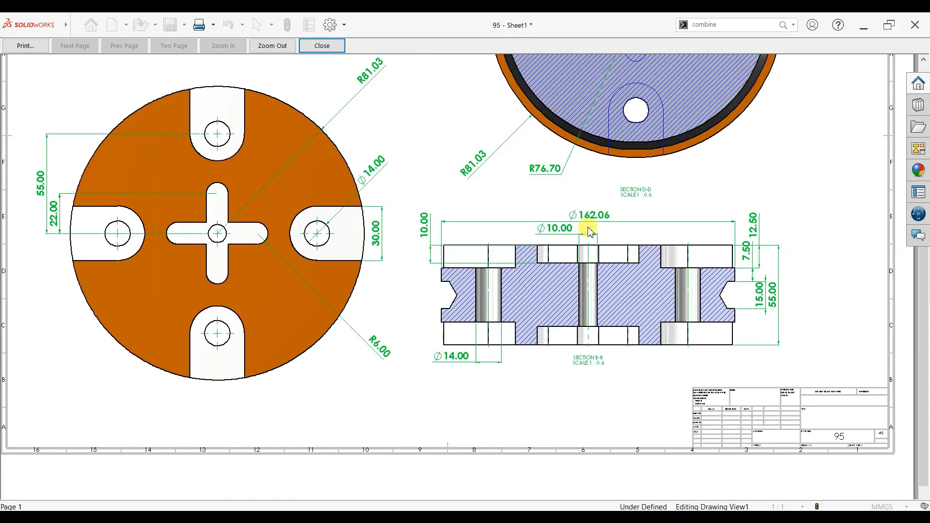
scroll(426, 197, up, 5)
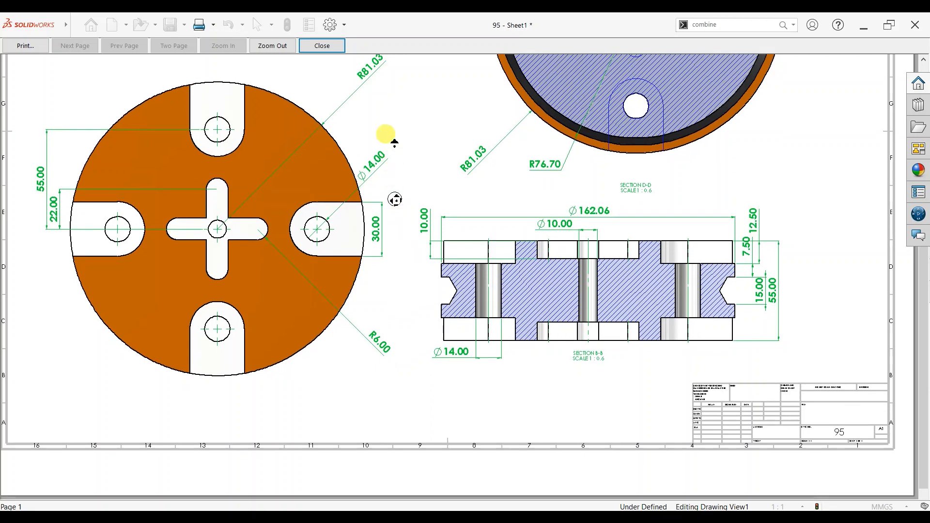
scroll(446, 274, down, 3)
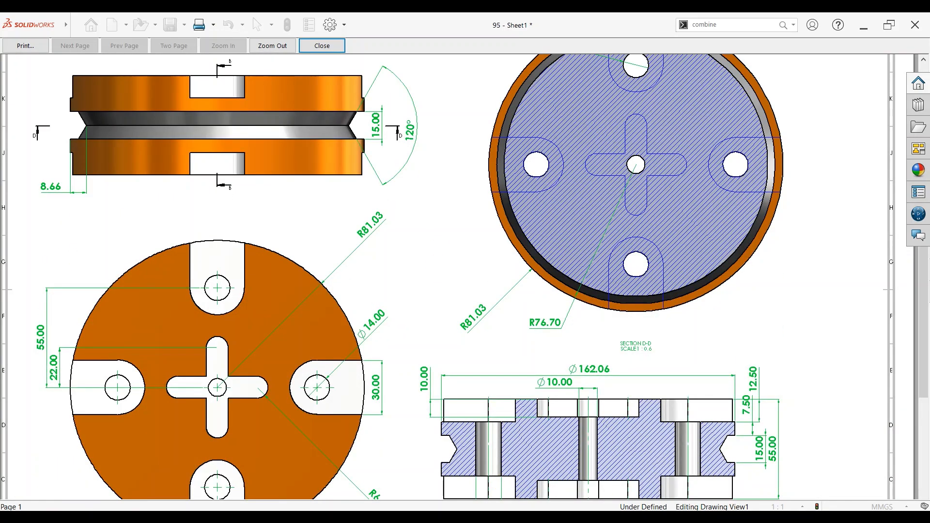
click(287, 46)
click(296, 242)
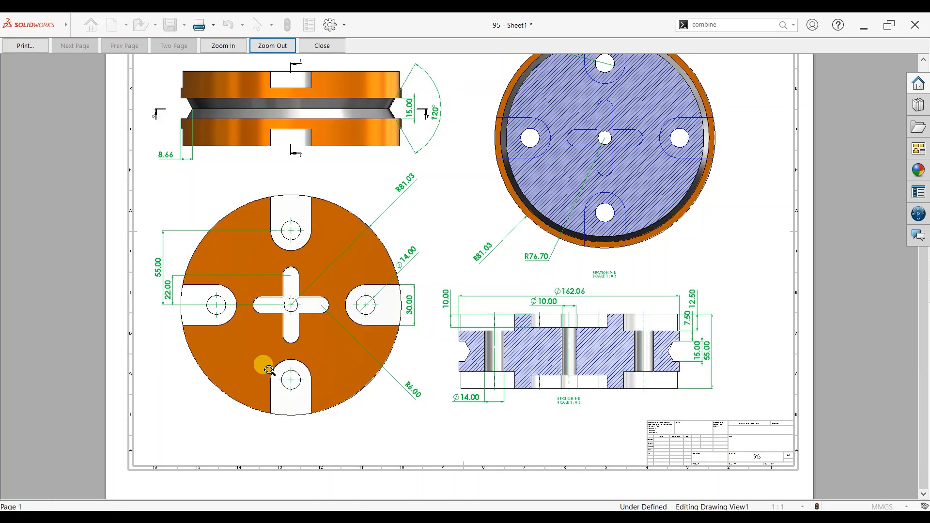
click(271, 46)
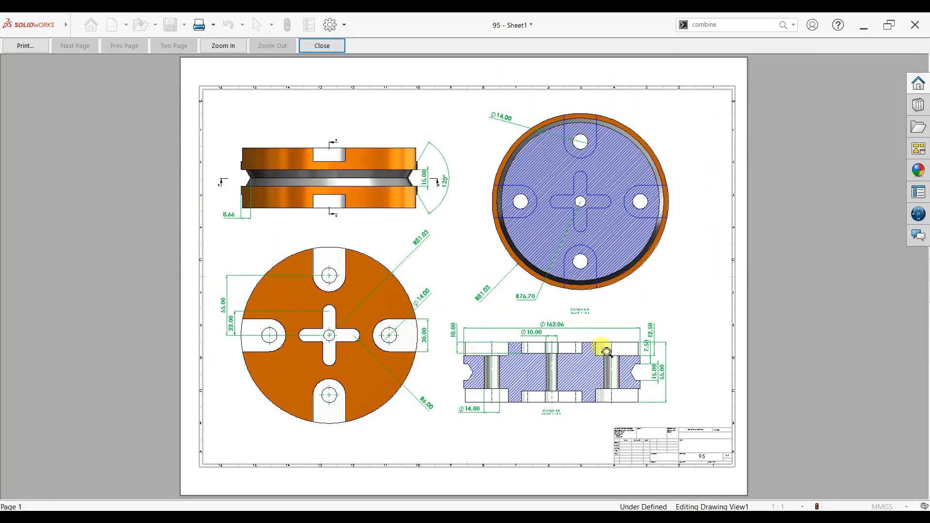